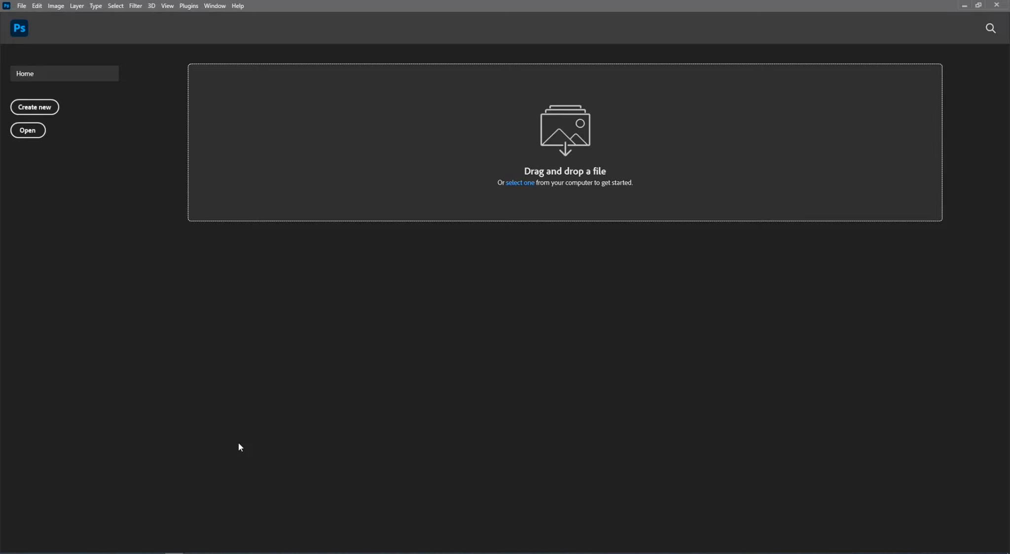
Step: Open the photo IMG_20220418_082456_883.jpg from the Desktop folder
key("ctrl+o")
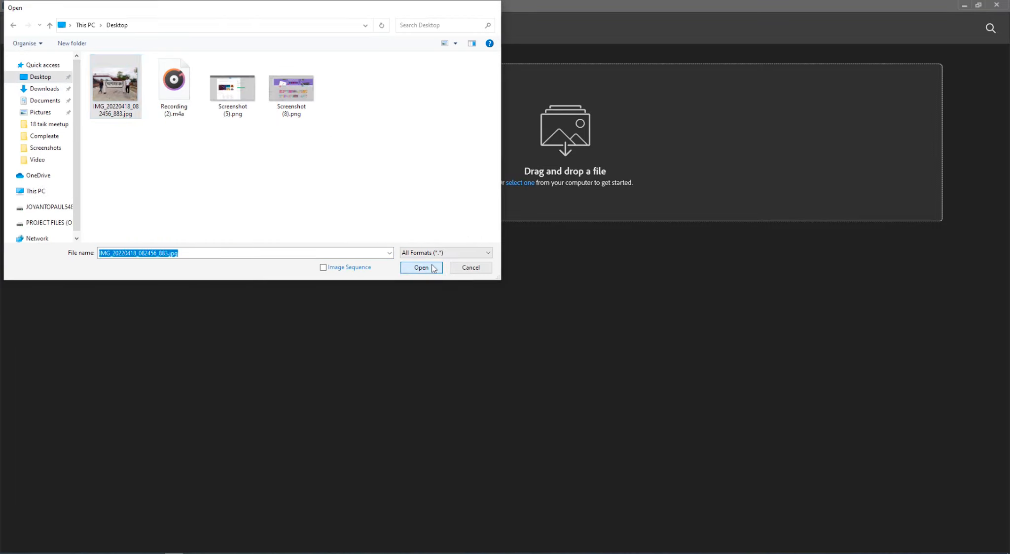
left_click(432, 268)
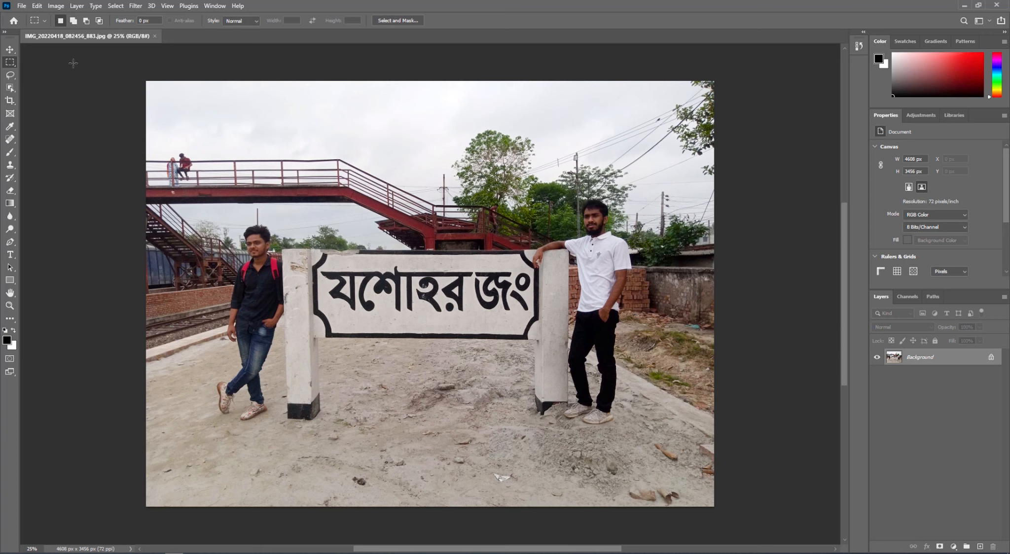
left_click(34, 5)
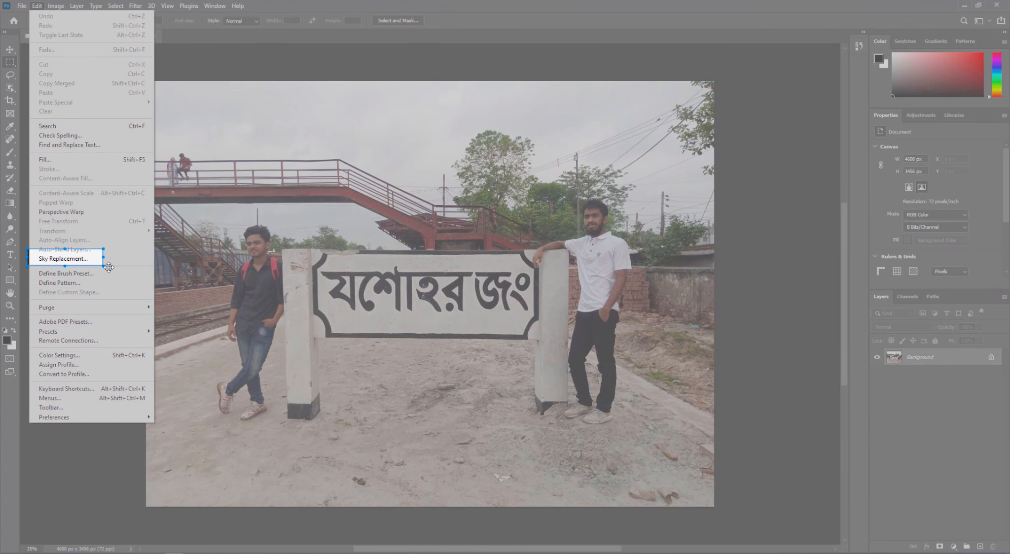
left_click_drag(153, 265, 161, 266)
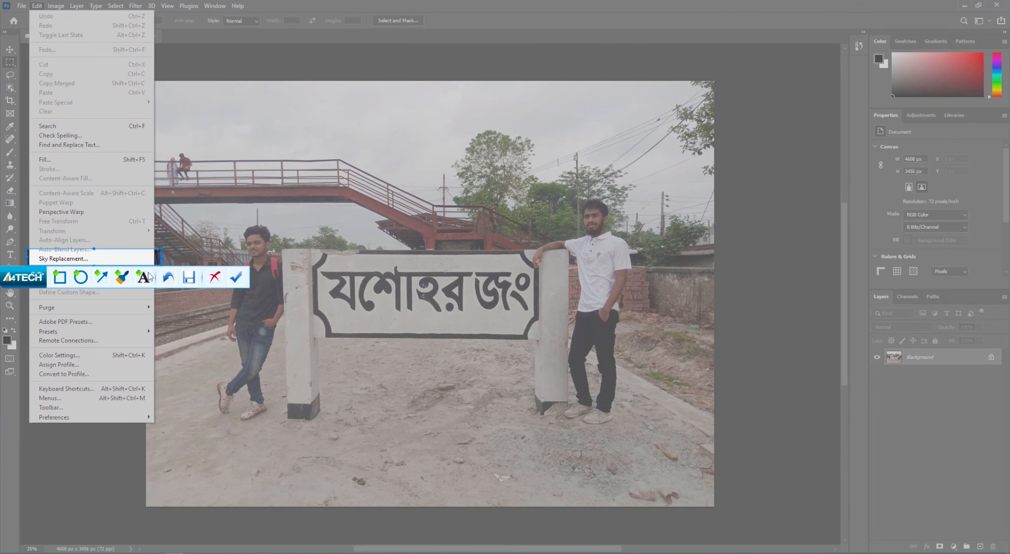
left_click(214, 277)
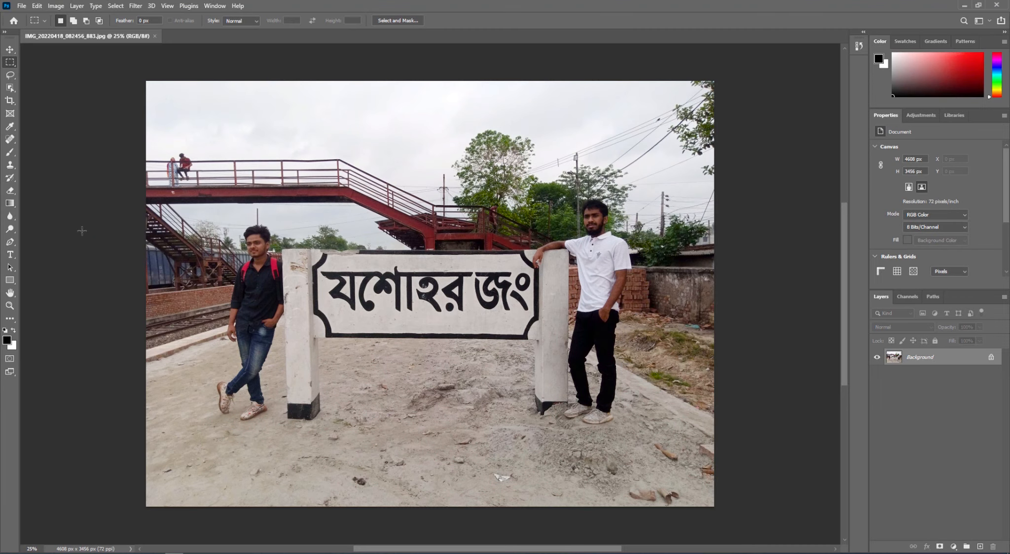
Step: Start Sky Replacement on the photo and try the pink sunset cloud preset as the new sky
left_click(35, 4)
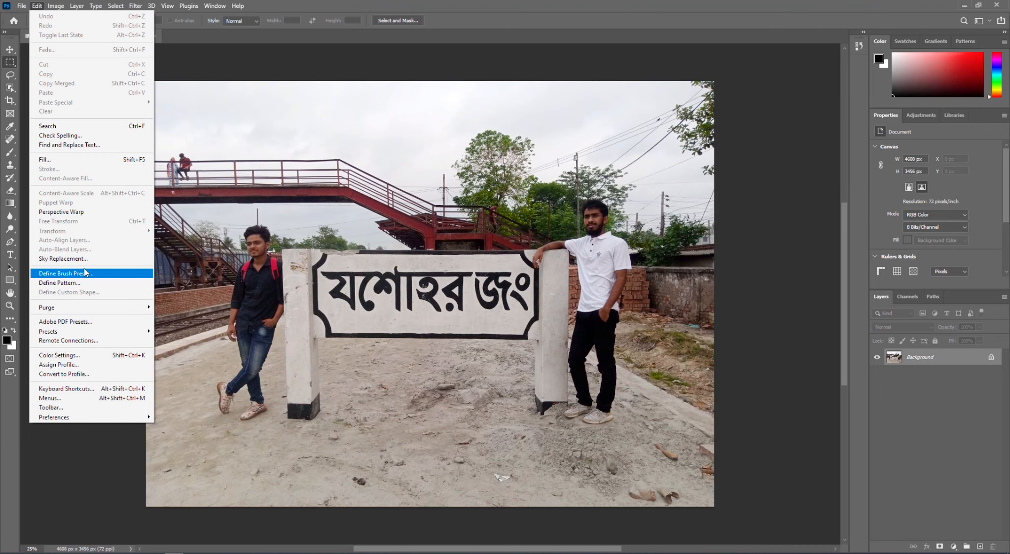
left_click(84, 260)
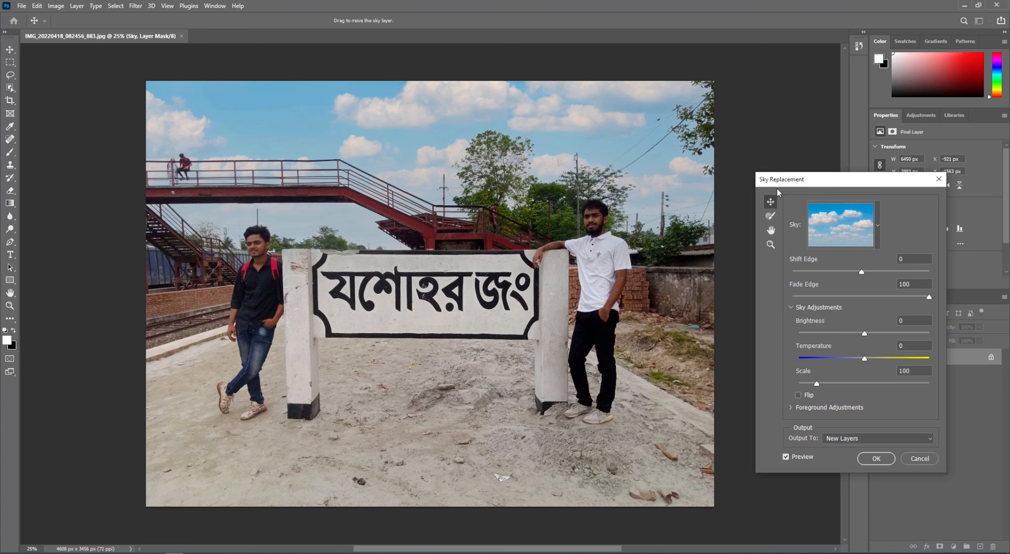
left_click(875, 227)
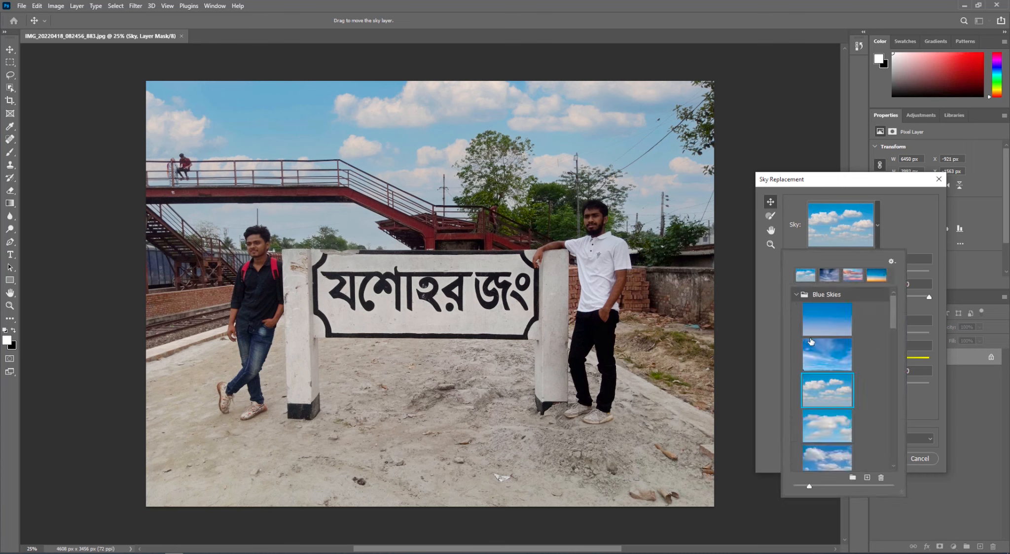
left_click(855, 272)
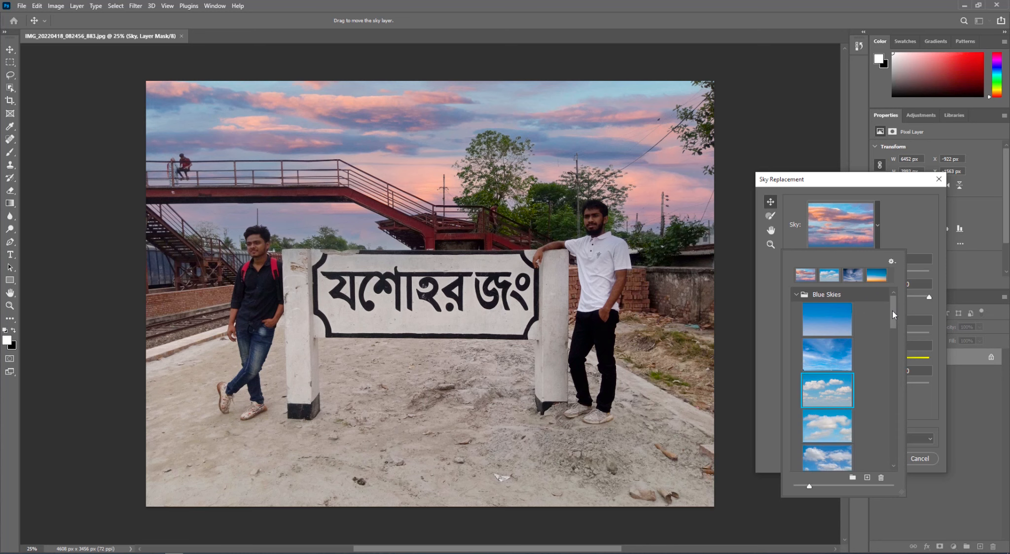
Step: Collapse the Blue Skies, Spectacular and Sunsets groups in the sky preset list
left_click_drag(892, 310, 892, 290)
left_click(796, 296)
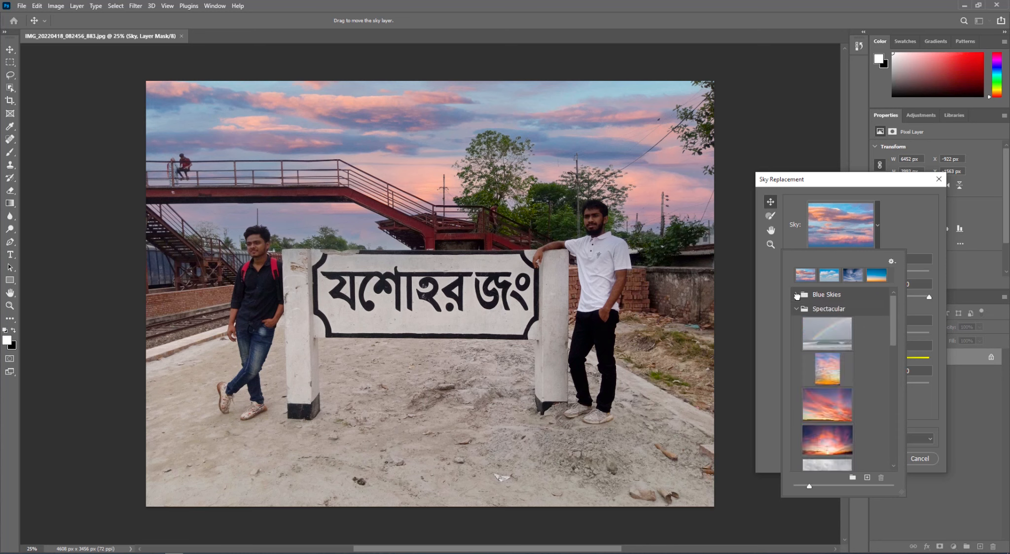
left_click(795, 309)
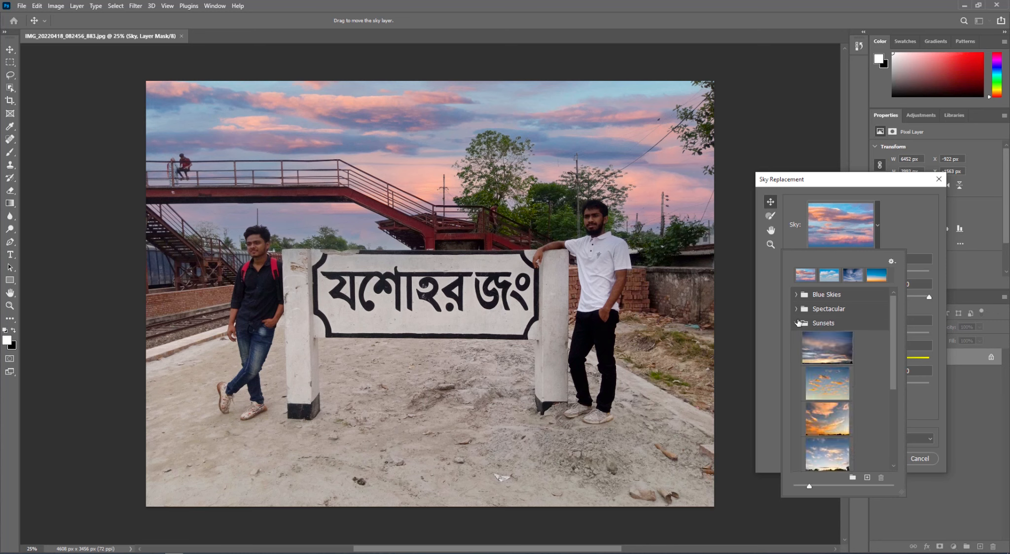
left_click(797, 324)
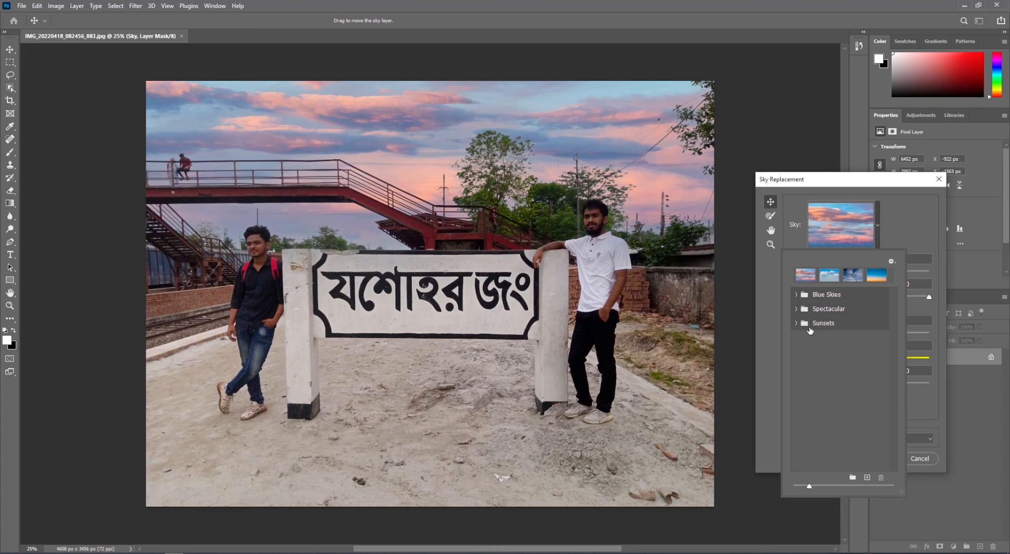
Step: Try the rippled small-cloud preset from the Blue Skies group and compare it with the original photo using the preview
left_click(794, 298)
scroll(872, 382, "down", 1)
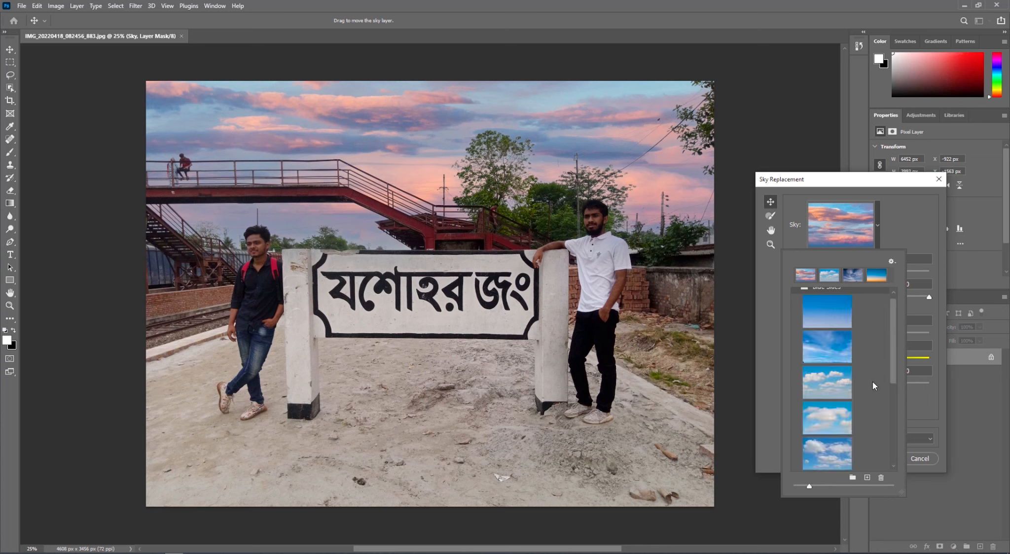
scroll(873, 381, "down", 3)
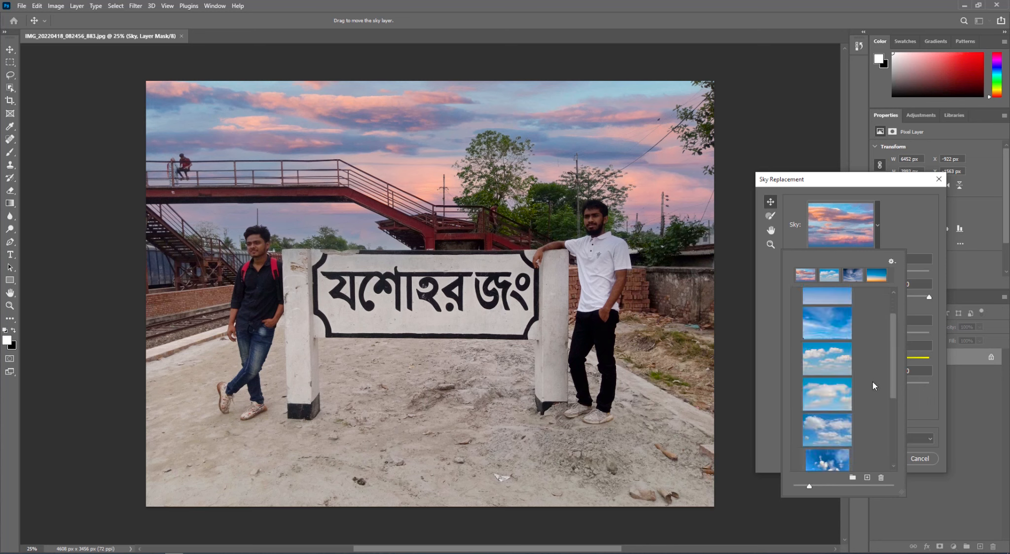
scroll(870, 371, "down", 6)
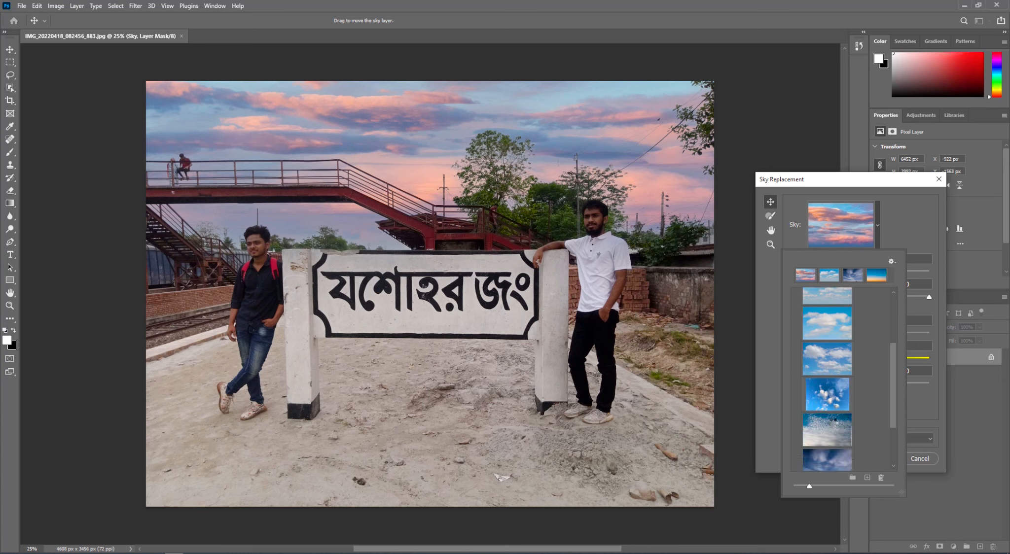
left_click(833, 424)
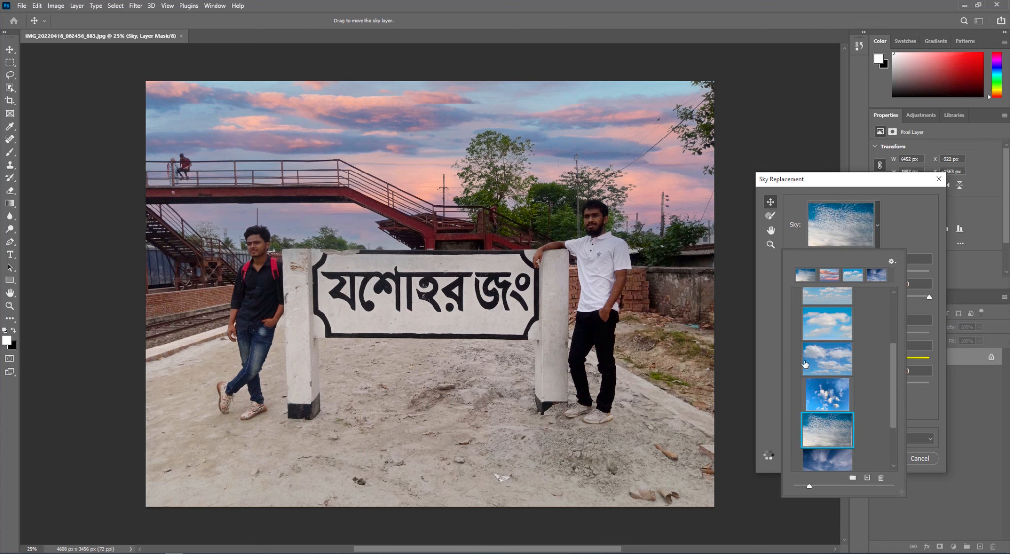
left_click(766, 348)
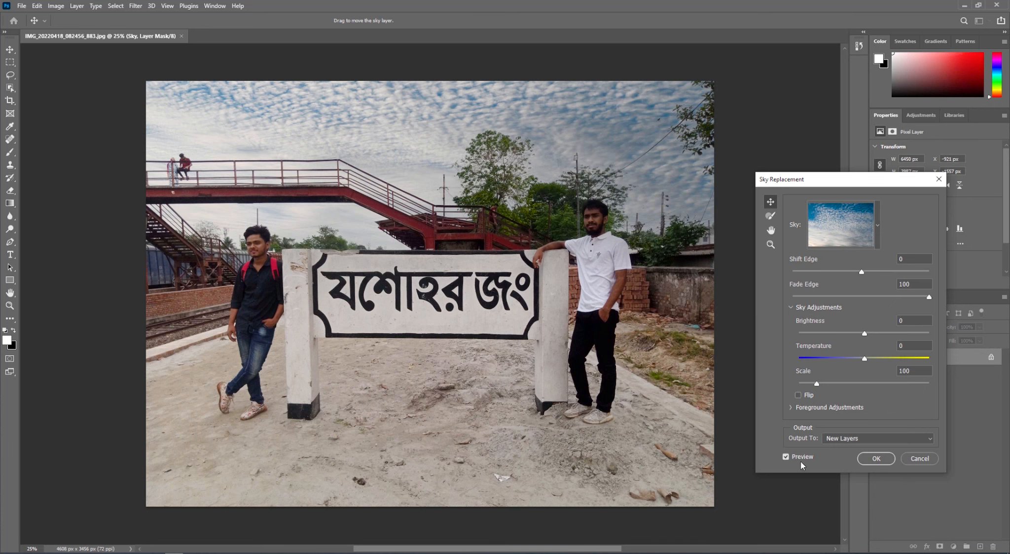
left_click(785, 456)
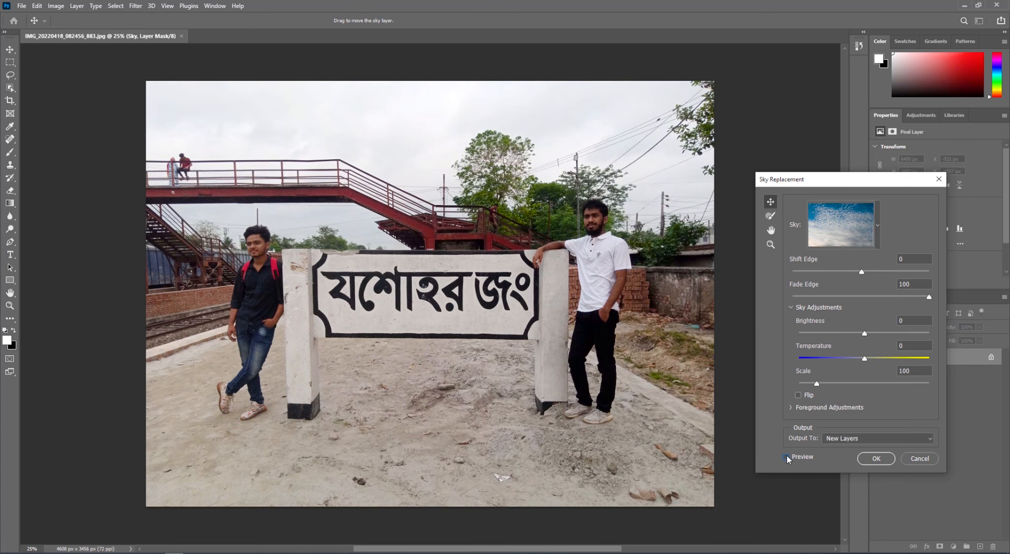
left_click(785, 456)
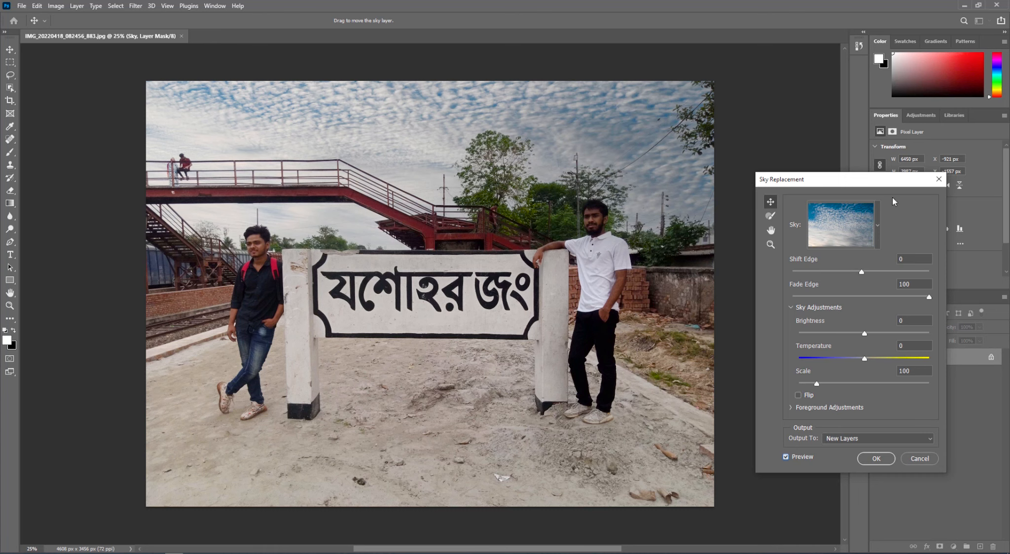
Step: Choose the fifth Blue Skies preset, a bright blue sky with large white clouds, as the replacement sky
left_click(876, 228)
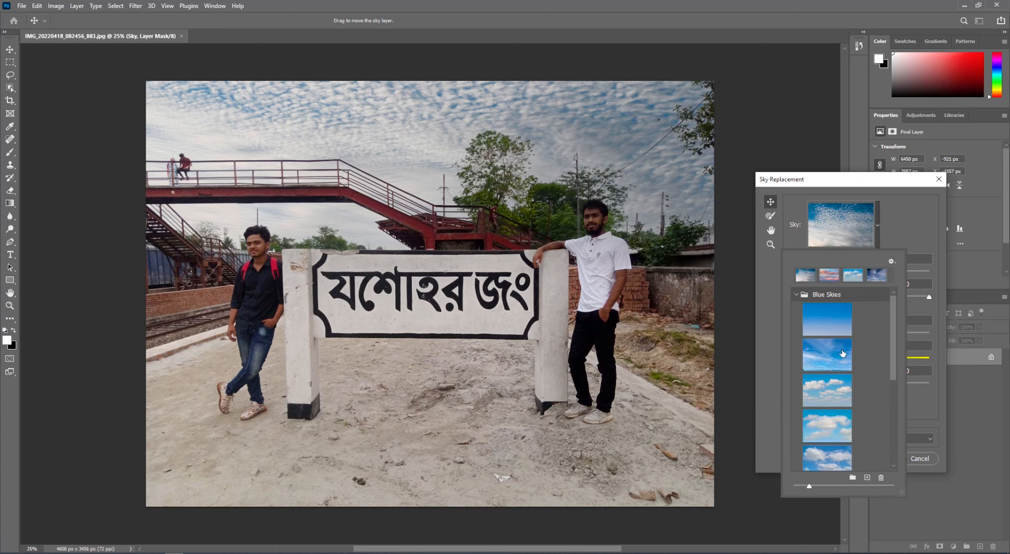
scroll(870, 395, "down", 2)
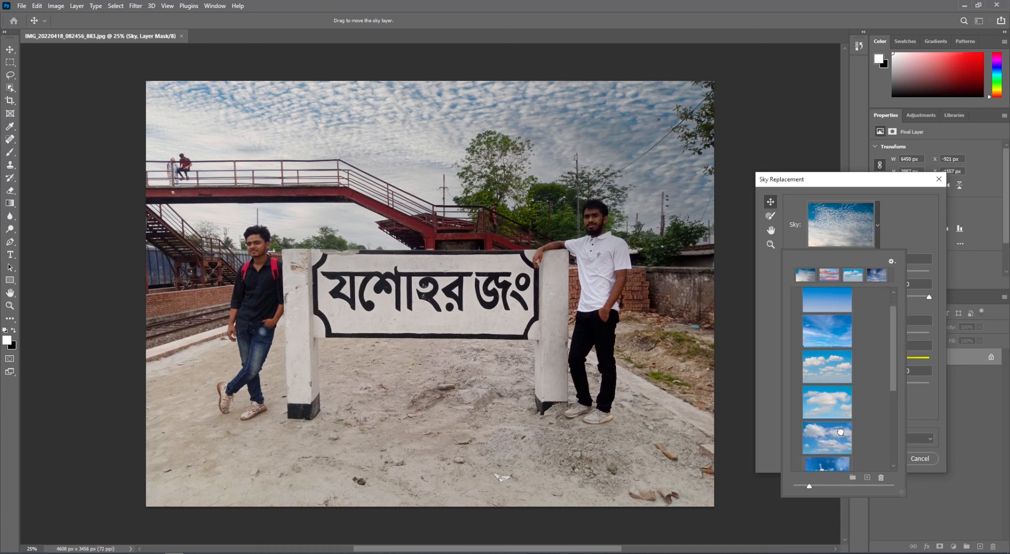
left_click(840, 432)
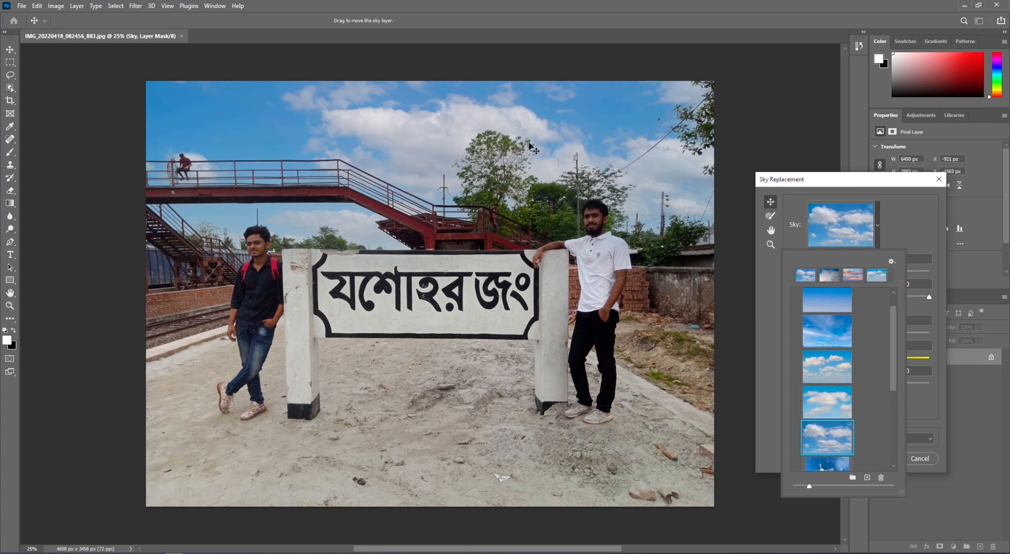
left_click(846, 188)
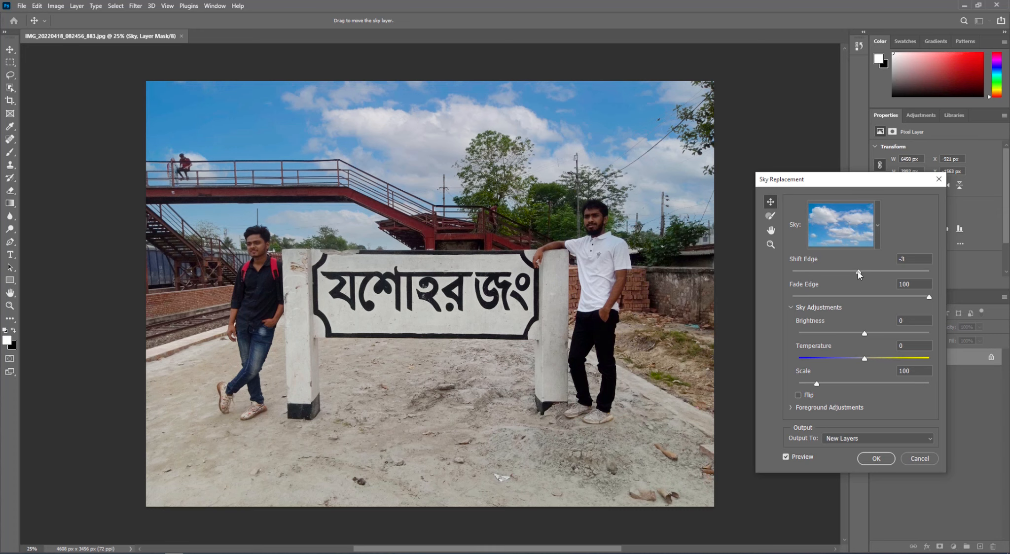
Step: Test the sky's edge settings, ending with Shift Edge at 6 and Fade Edge at 100
left_click_drag(859, 274, 842, 274)
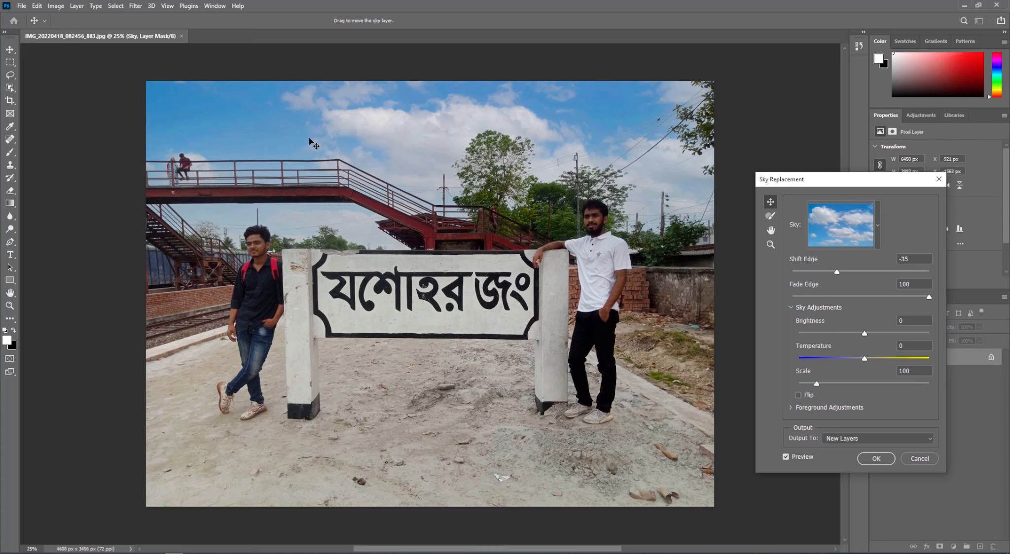
left_click_drag(836, 271, 873, 274)
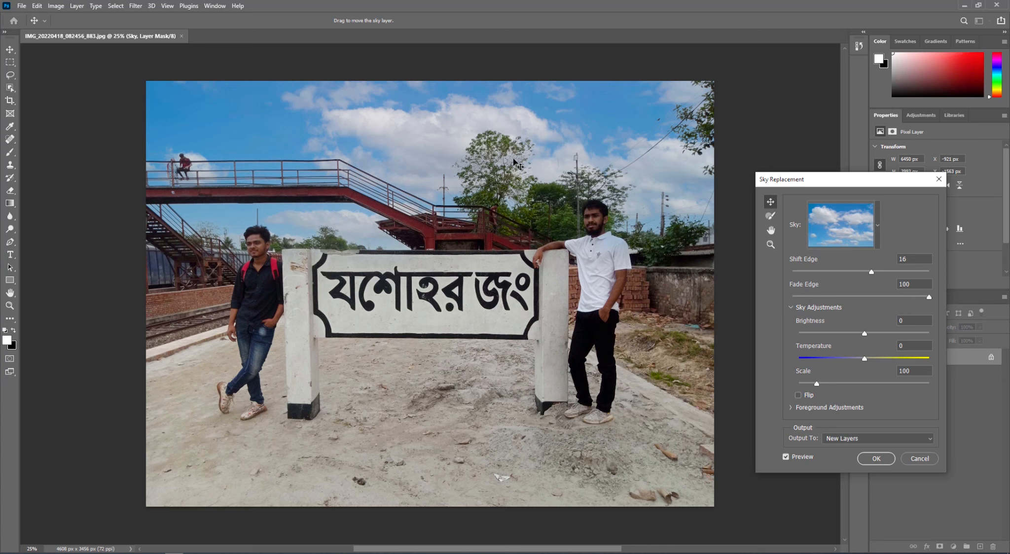
left_click(897, 297)
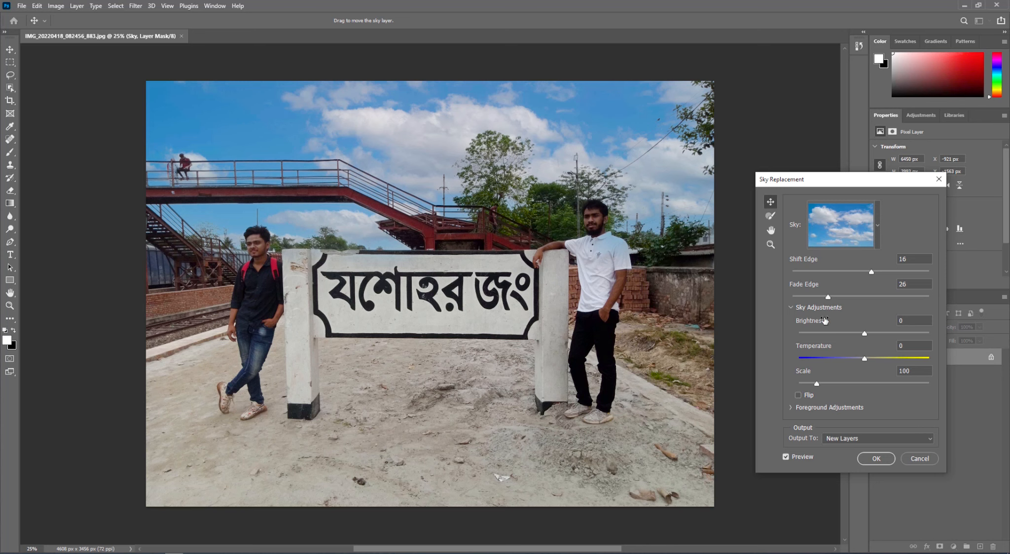
left_click_drag(847, 296, 858, 296)
left_click_drag(908, 298, 934, 298)
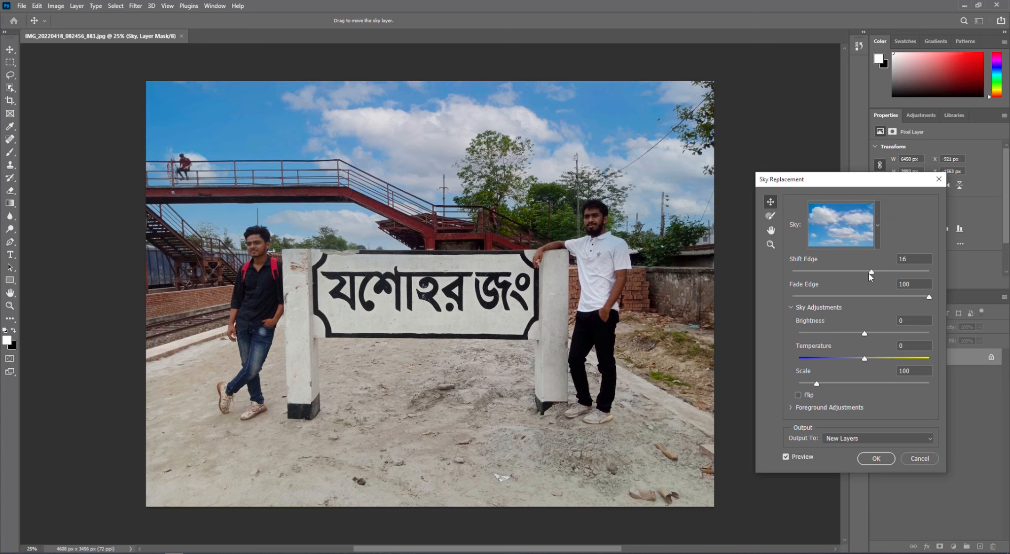
left_click_drag(869, 272, 865, 274)
Step: Set the sky's Brightness to 39 and its Temperature to 30
left_click_drag(861, 331, 869, 334)
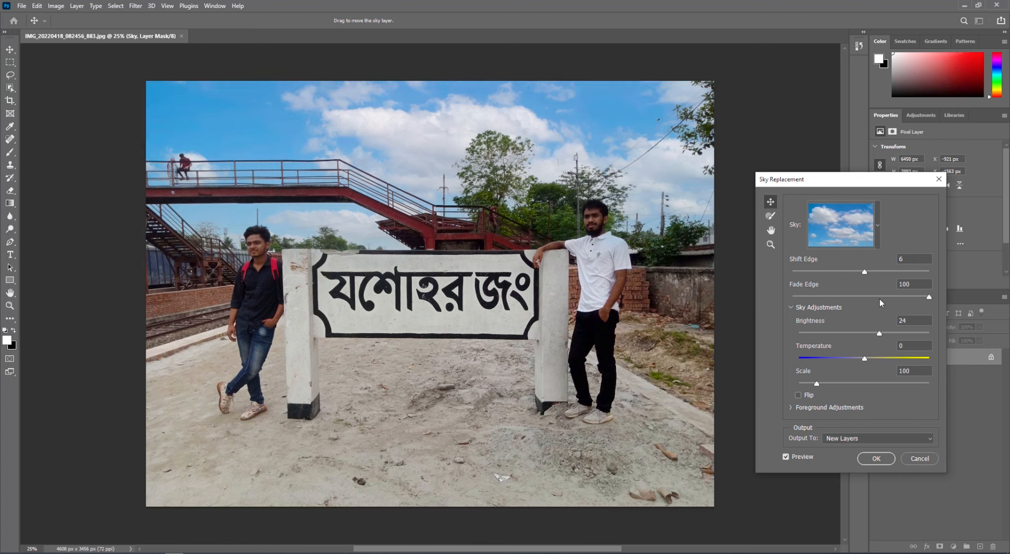
mouse_move(878, 335)
left_mouse_down()
mouse_move(833, 335)
mouse_move(889, 334)
left_mouse_up()
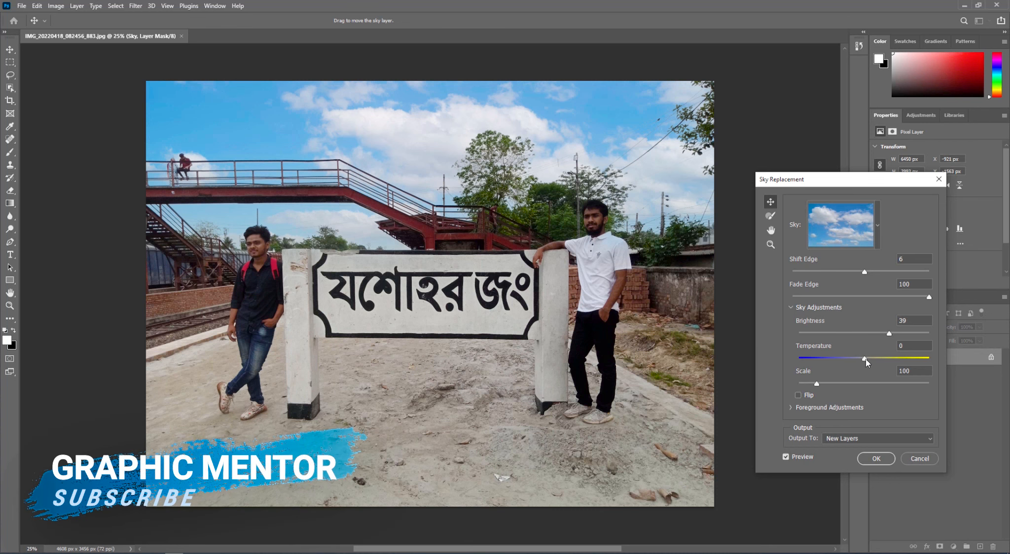
left_click_drag(866, 358, 882, 355)
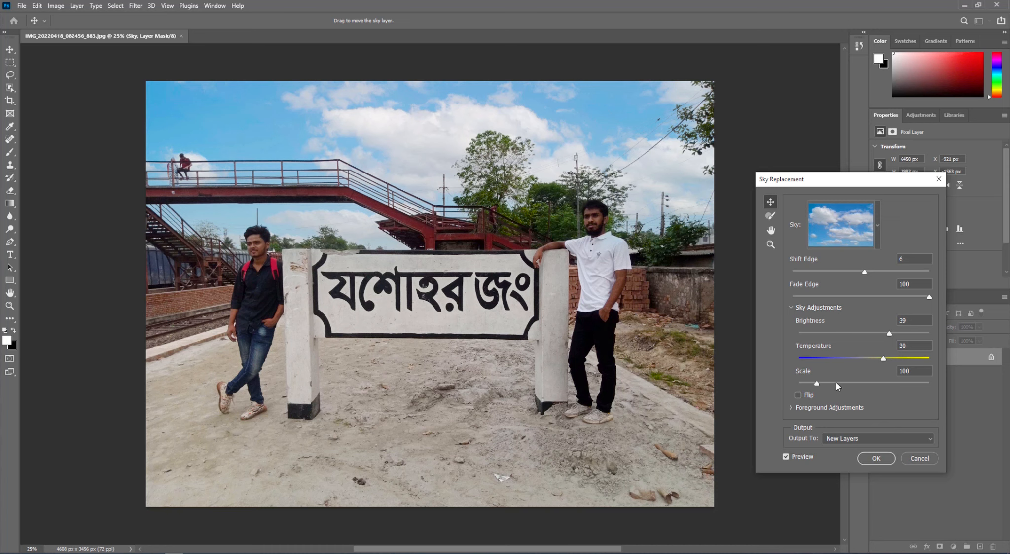
Step: Try larger scales for the replacement sky, then set its Scale to 105
left_click_drag(816, 384, 840, 384)
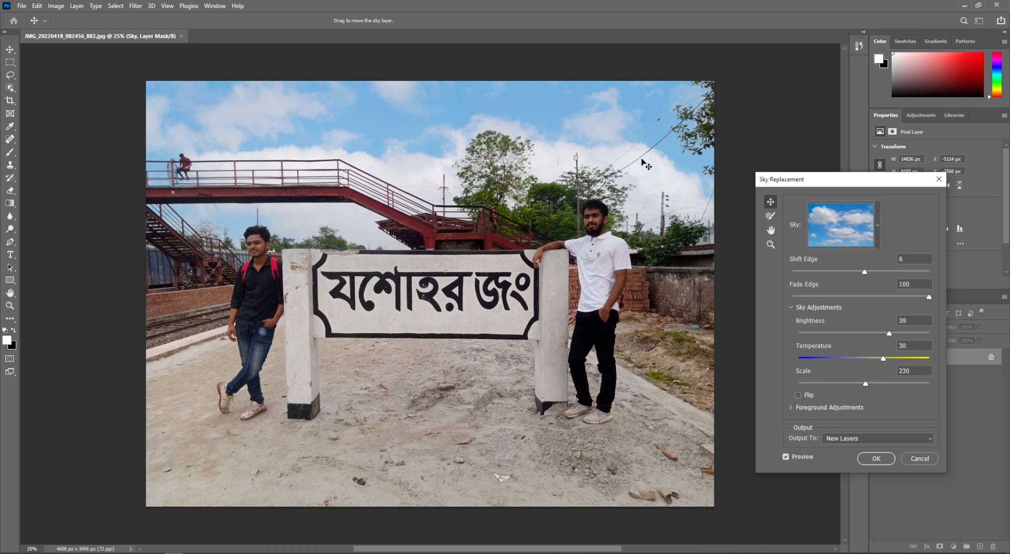
left_click(846, 382)
left_click(833, 383)
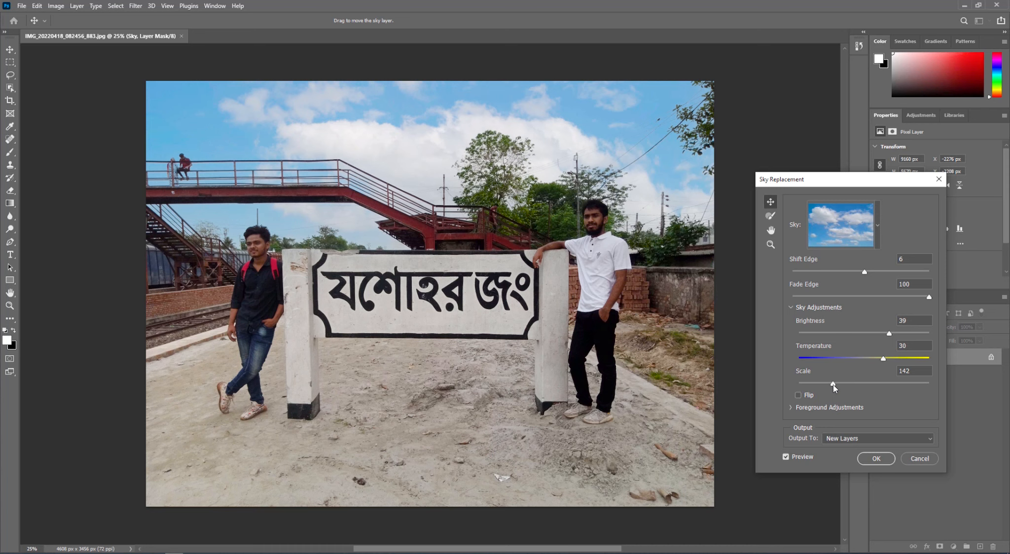
left_click_drag(832, 384, 819, 384)
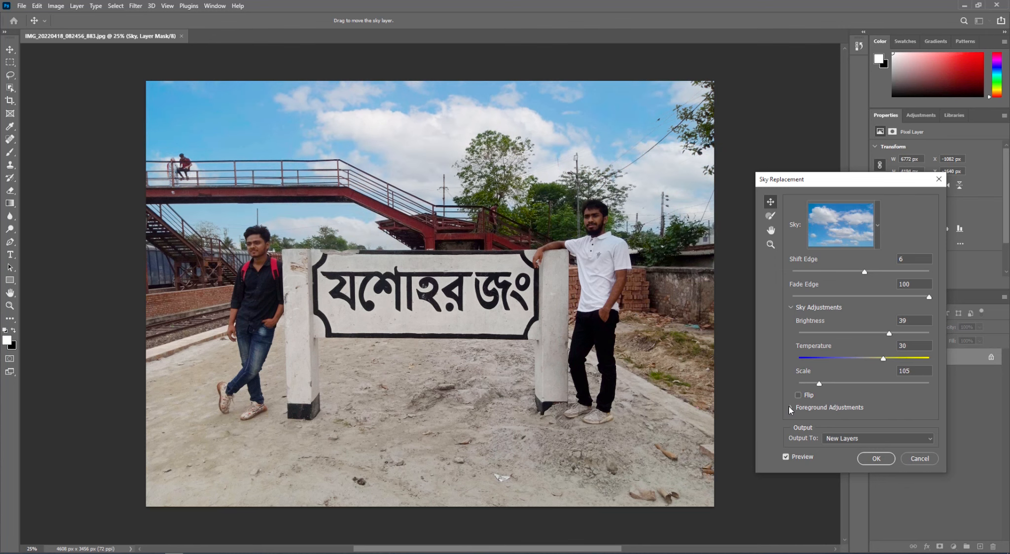
Step: Slightly increase the Color Adjustment in the sky replacement's Foreground Adjustments
left_click(789, 407)
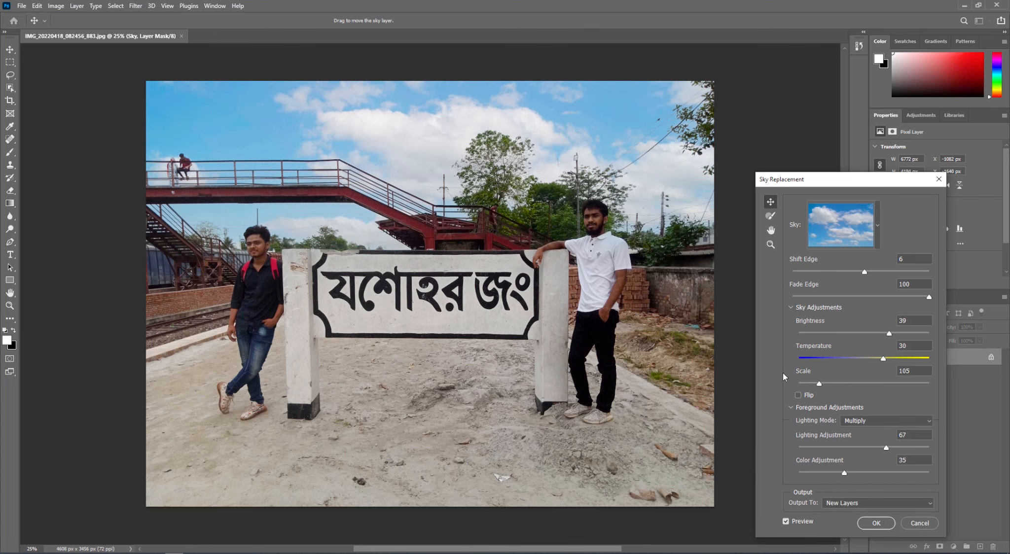
scroll(782, 373, "down", 2)
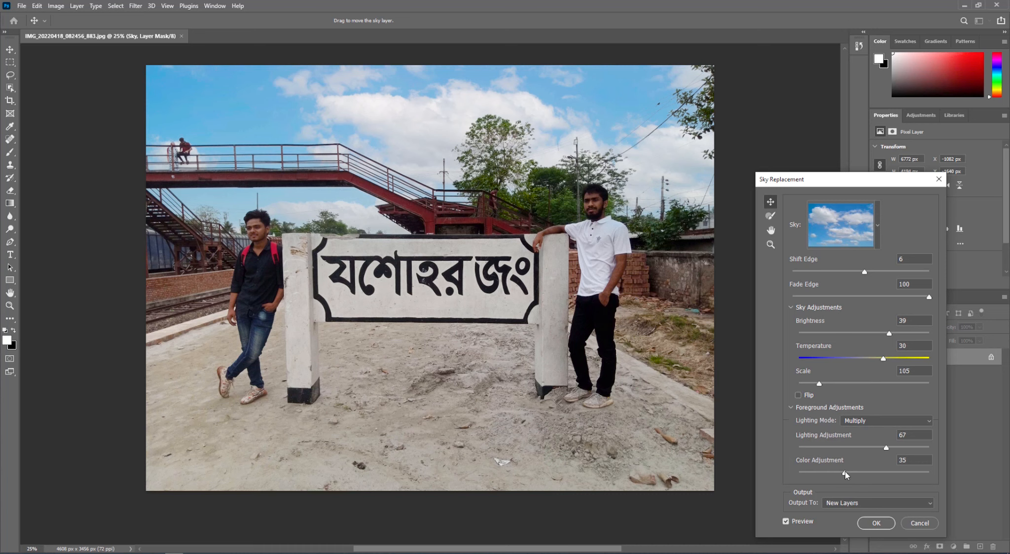
left_click_drag(845, 472, 855, 470)
left_click(791, 407)
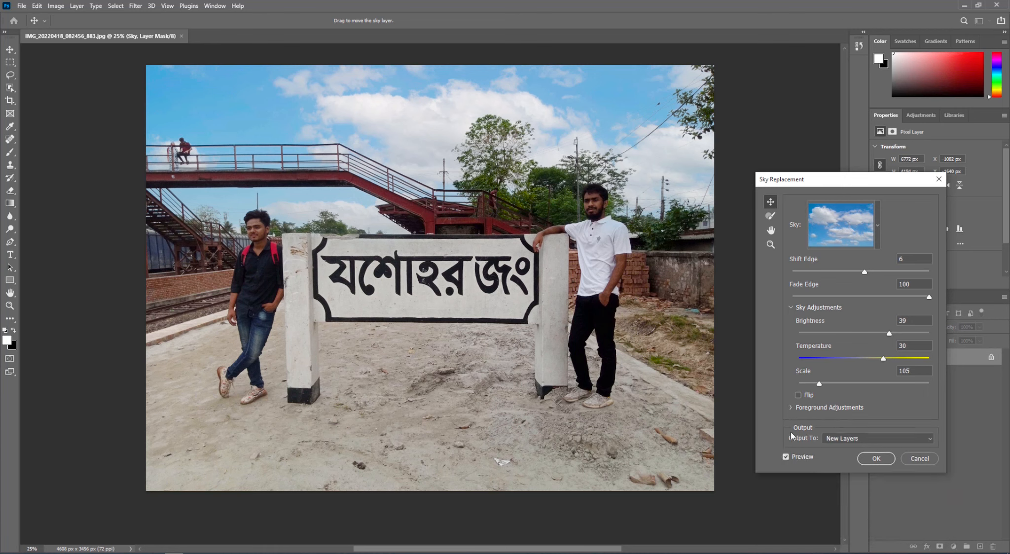
Step: Keep the sky replacement output set to New Layers and apply the replacement
left_click(849, 439)
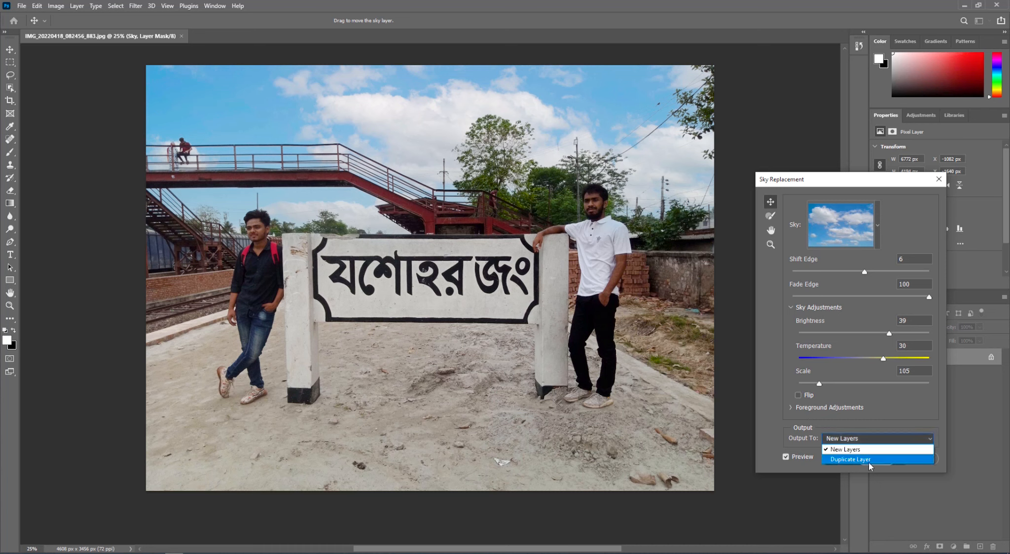
left_click(843, 438)
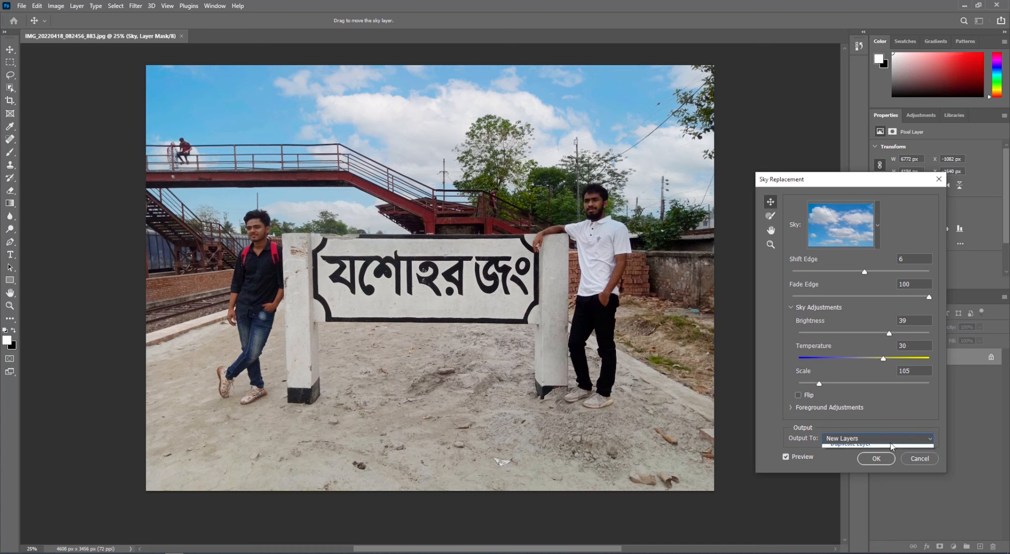
left_click(902, 440)
left_click(863, 425)
left_click(857, 440)
left_click(880, 424)
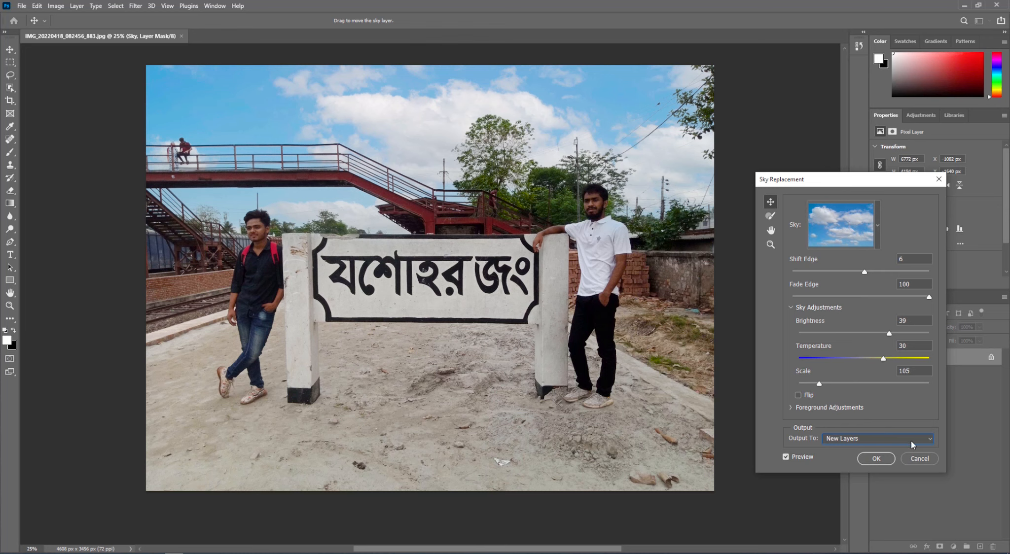
left_click(876, 459)
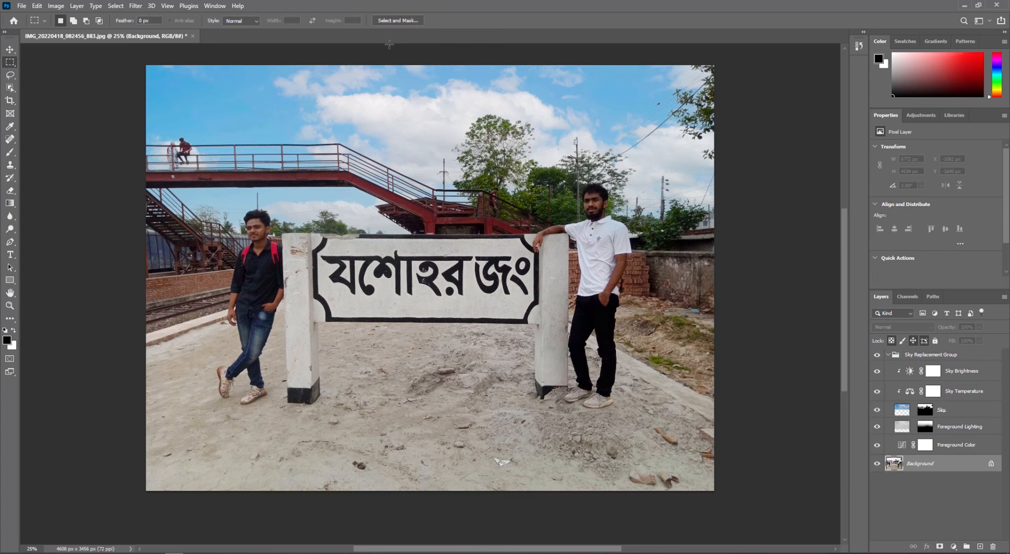
Step: Inspect the Sky Replacement Group's contents and compare the image with the Background and Foreground Lighting layers hidden and shown
left_click(877, 464)
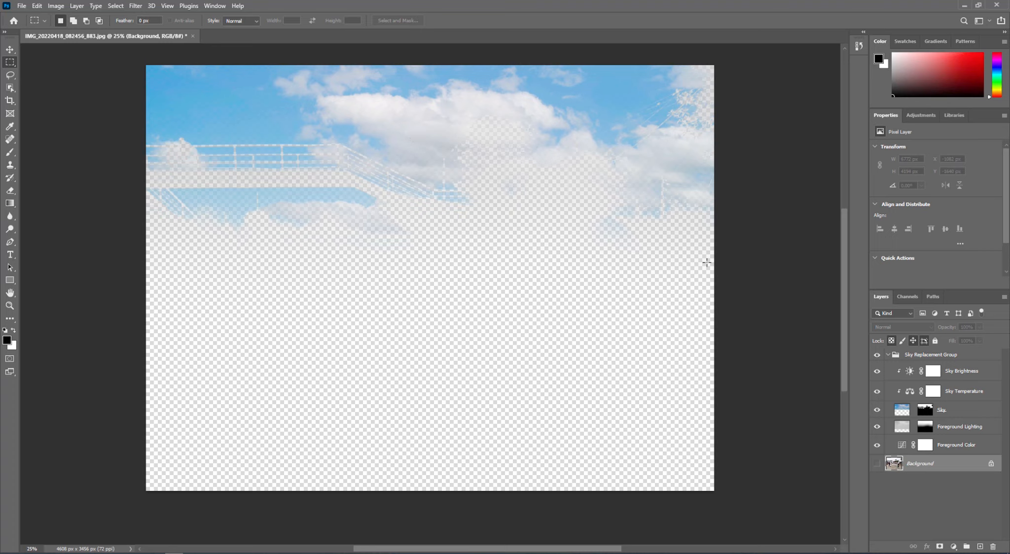
left_click(876, 463)
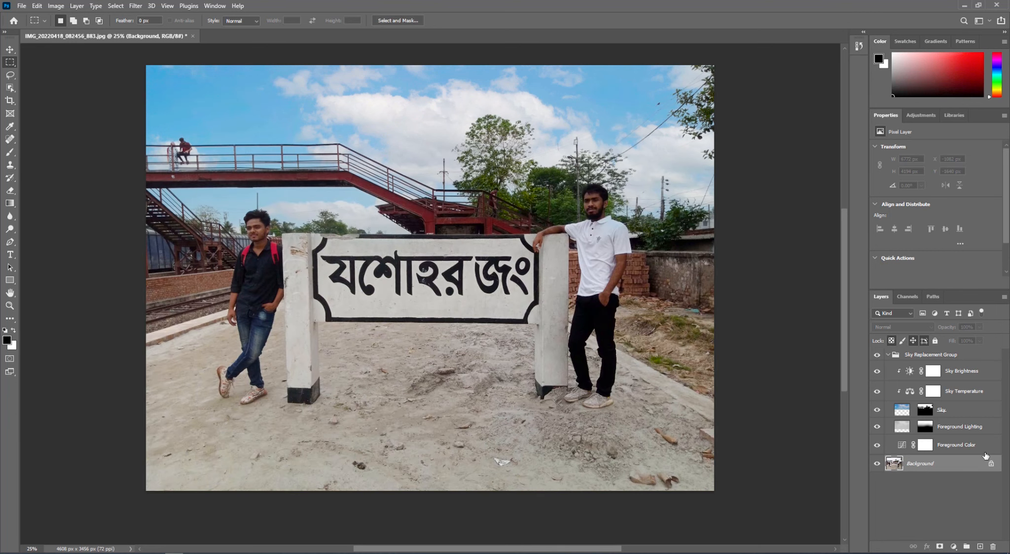
left_click(887, 355)
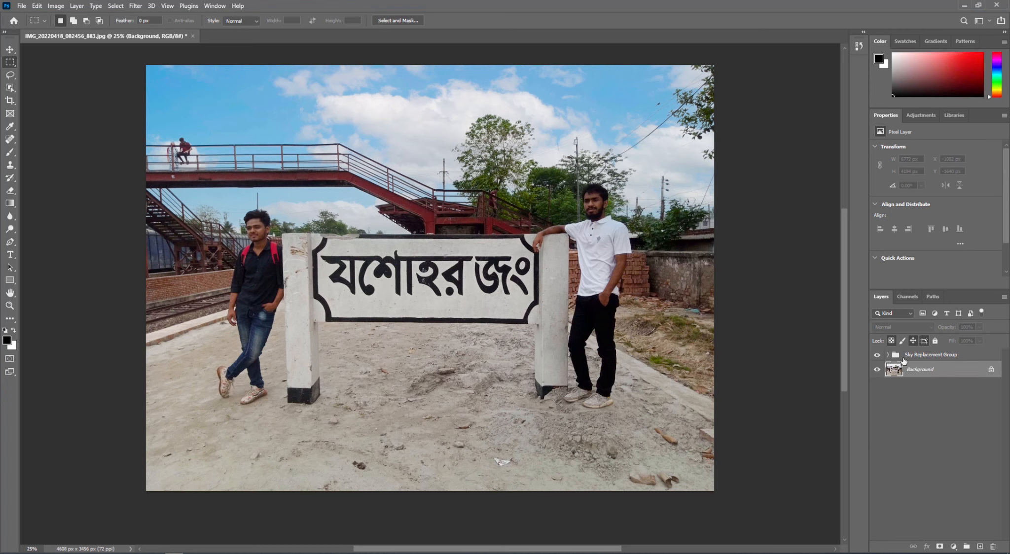
left_click(888, 360)
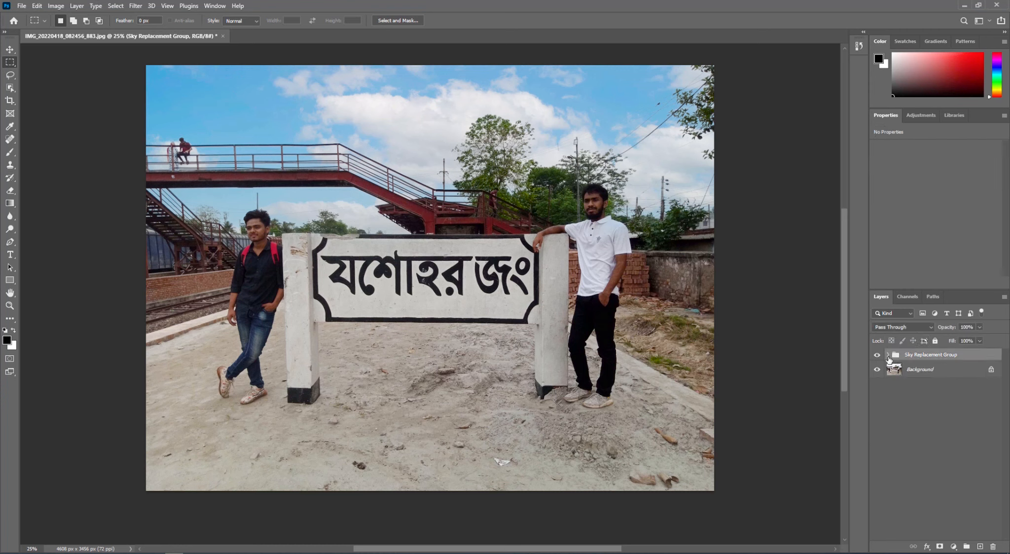
left_click(887, 356)
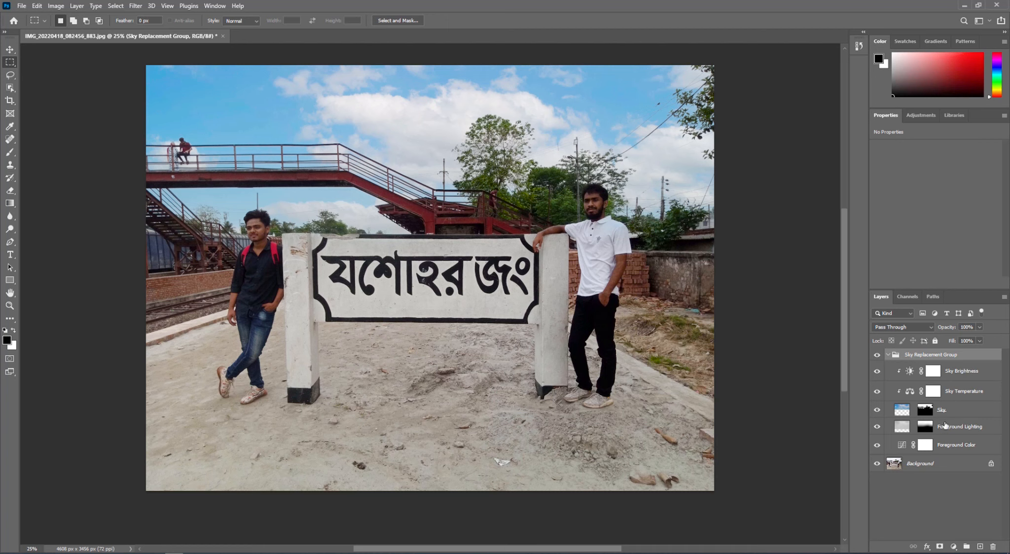
left_click(876, 428)
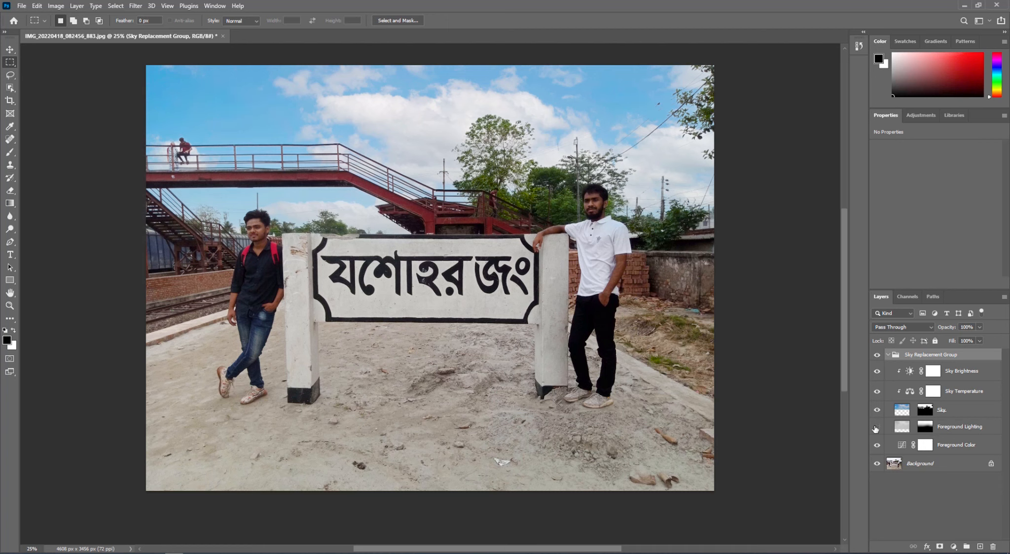
left_click(875, 427)
left_click(876, 427)
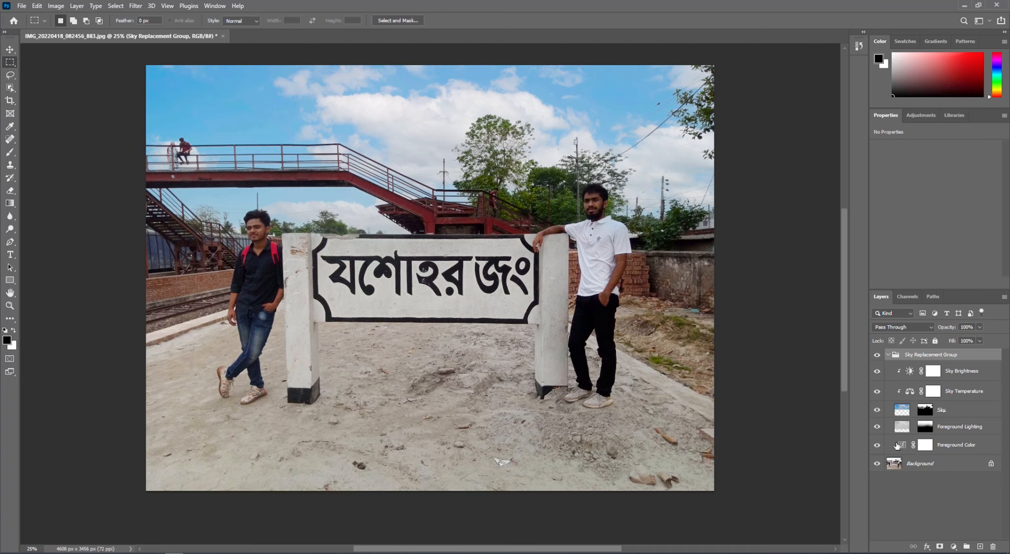
Step: Brighten the Foreground Color layer by raising its RGB curve above the midtones, and invert its layer mask to black
left_click(898, 445)
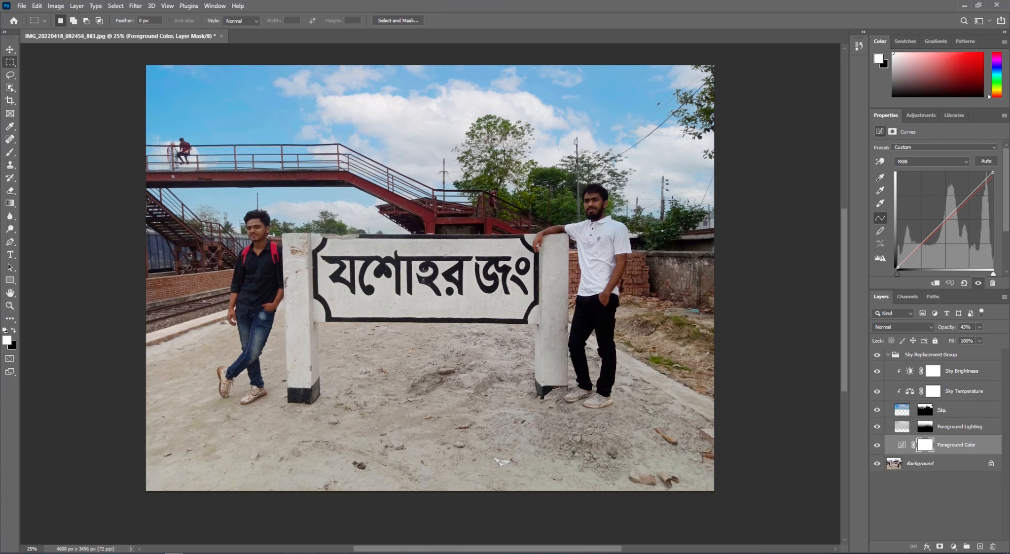
left_click_drag(940, 211, 931, 198)
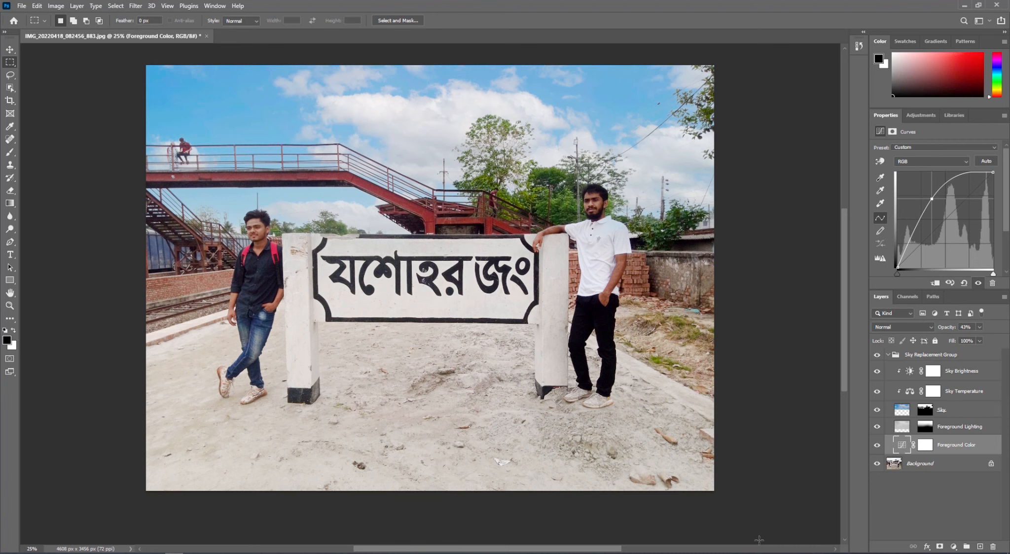
left_click(923, 446)
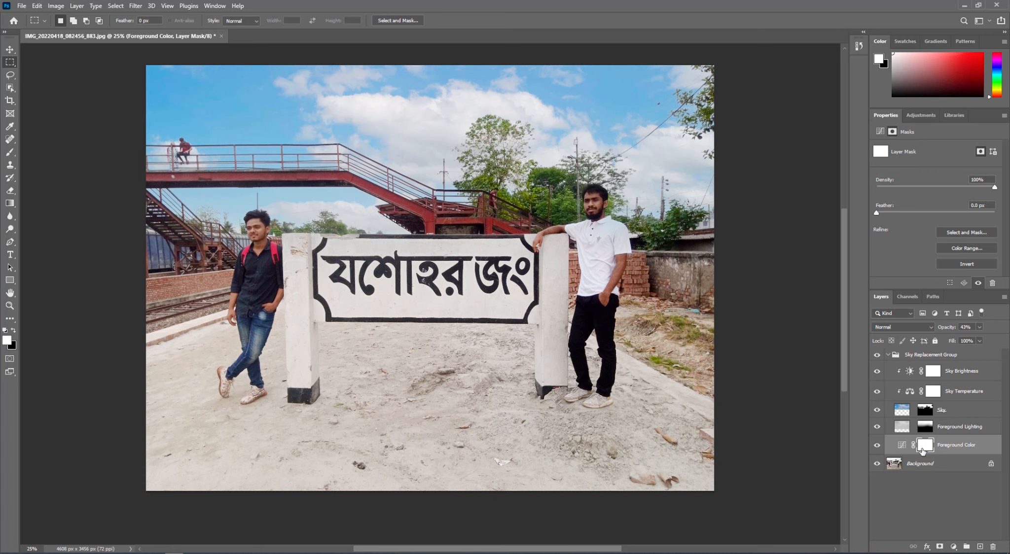
key("ctrl+i")
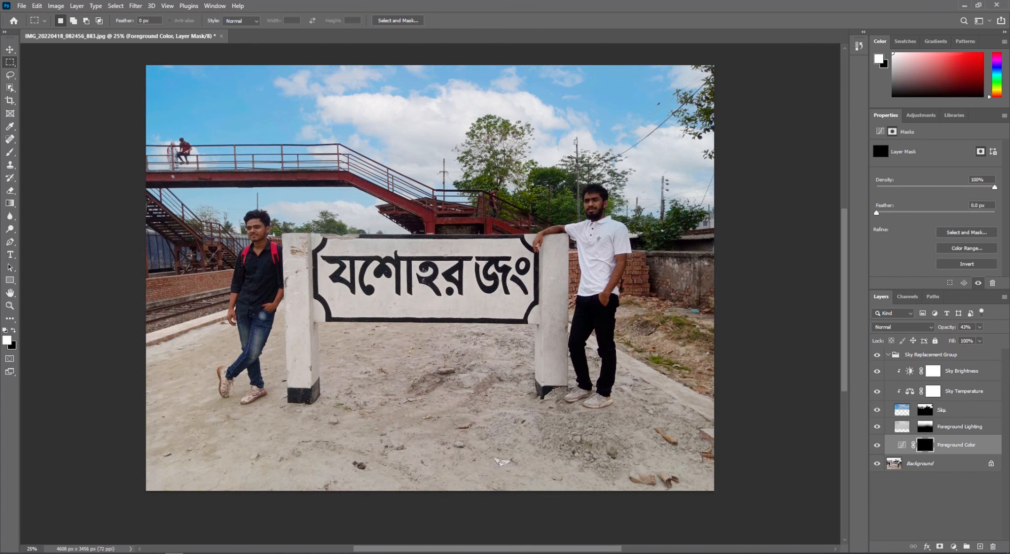
Step: Set up a white Soft Round brush with a size of 1600 px and 4% flow
left_click(7, 177)
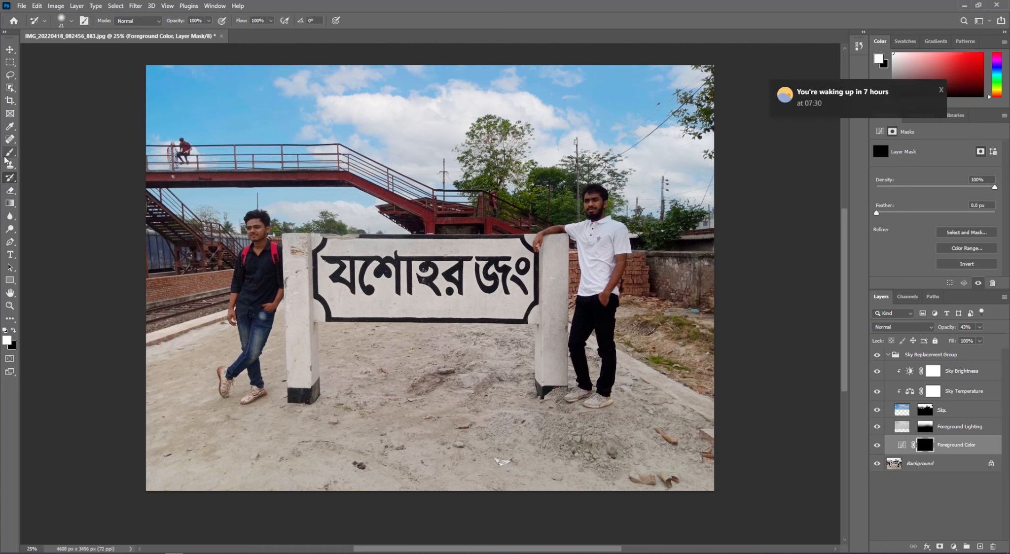
left_click(5, 156)
left_click(73, 21)
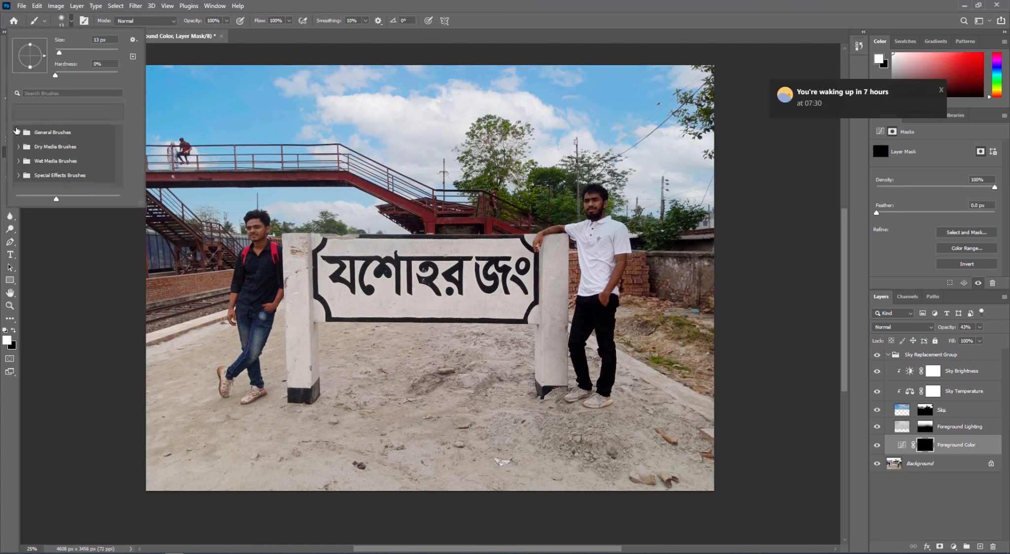
left_click(17, 132)
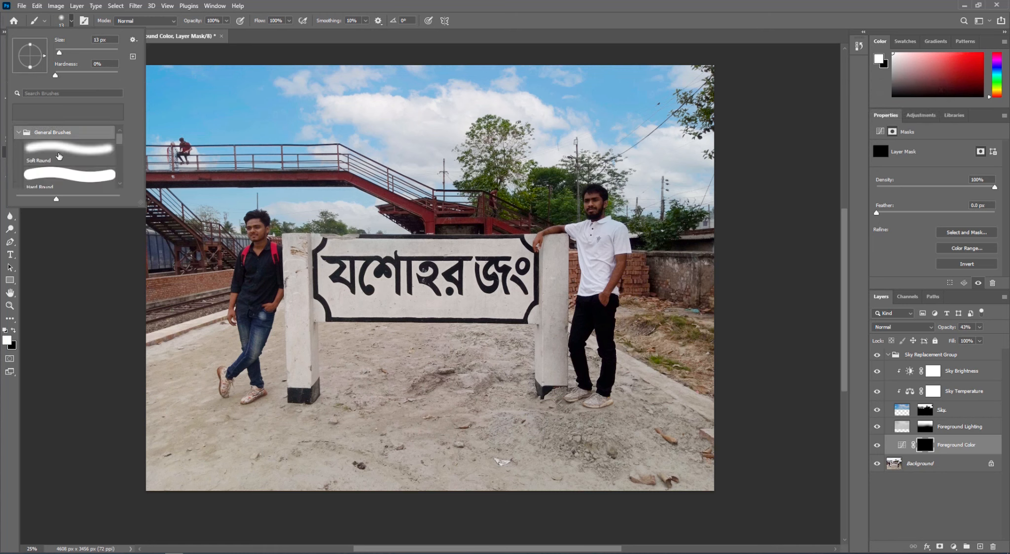
left_click(58, 152)
left_click(371, 4)
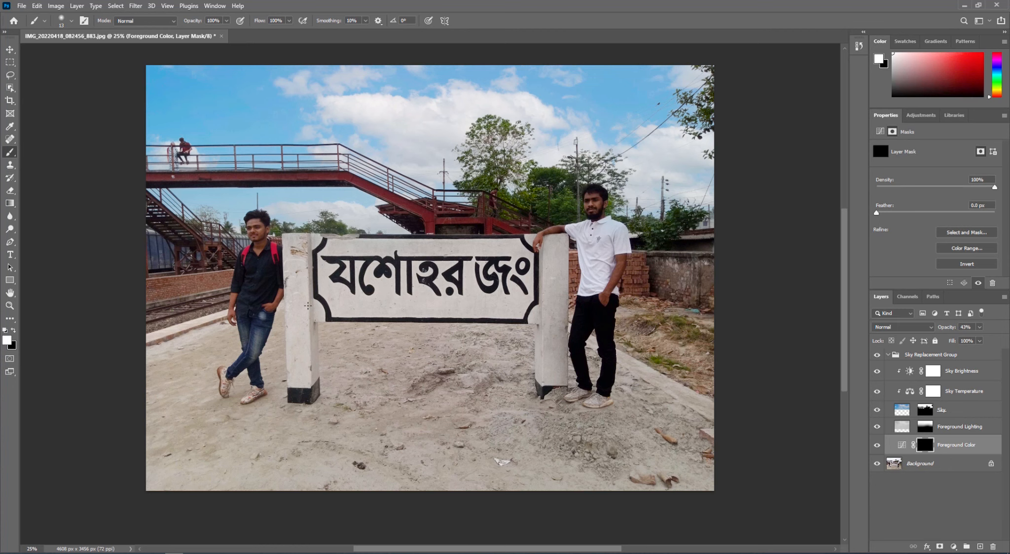
key("bracketright")
key("bracketright")
key("bracketright")
key("bracketright")
key("bracketright")
key("bracketright")
key("bracketright")
key("bracketright")
key("bracketright")
key("bracketright")
key("bracketright")
key("bracketright")
key("bracketright")
key("bracketright")
key("bracketright")
key("bracketright")
key("bracketright")
key("bracketright")
key("bracketright")
key("bracketright")
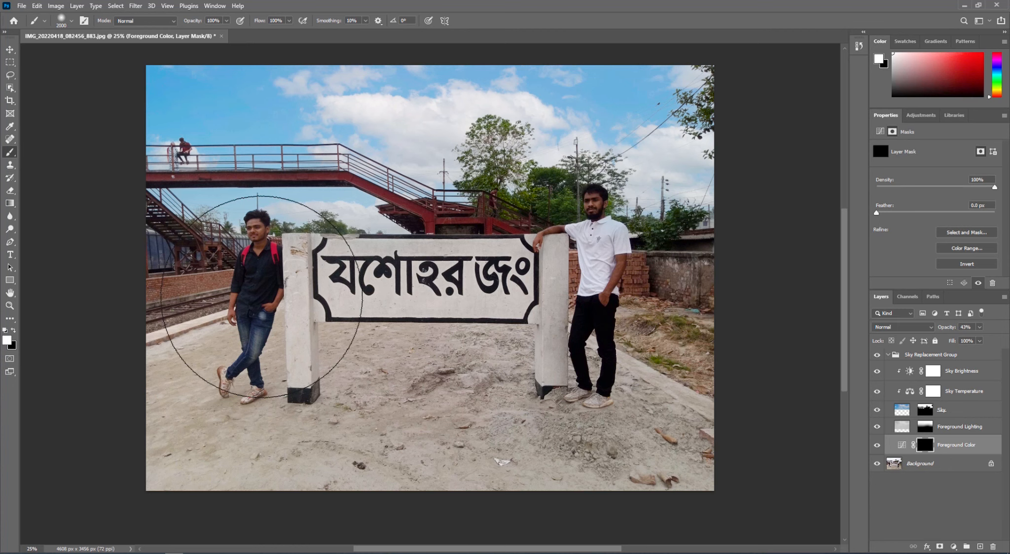
key("bracketleft")
key("bracketleft")
key("bracketleft")
key("bracketleft")
key("bracketleft")
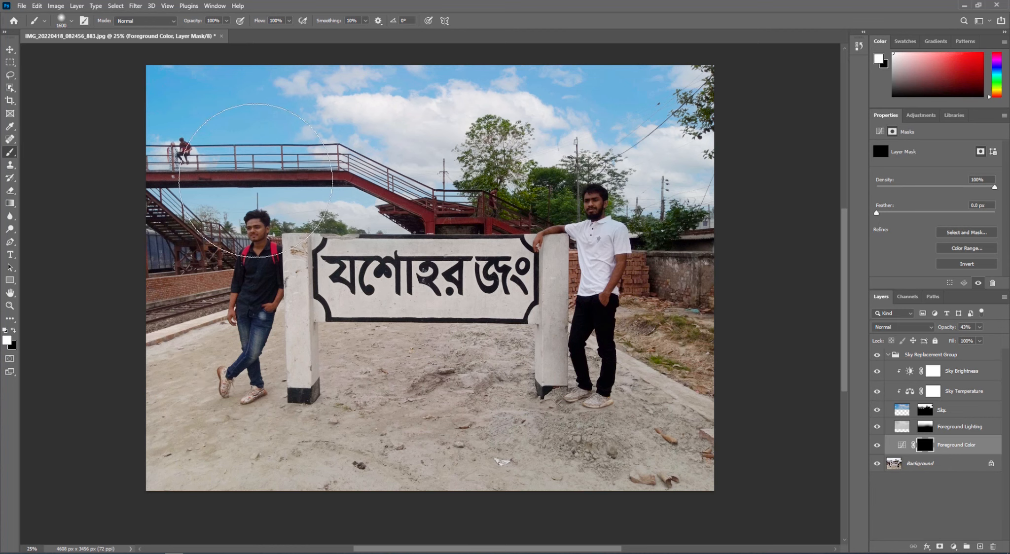
left_click(289, 21)
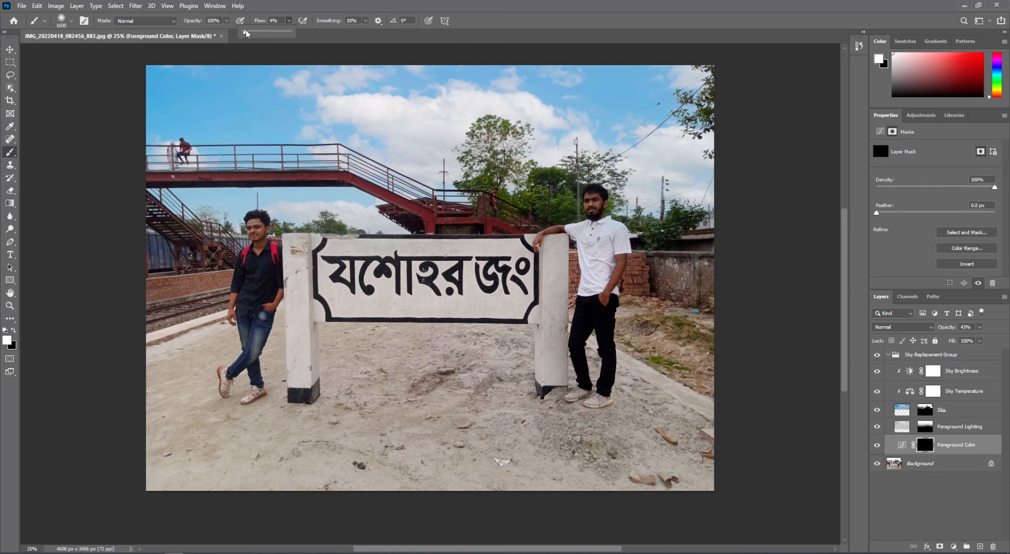
Step: Paint the Foreground Color mask over both men, the sign and nearby ground, and compare the image with that layer hidden and shown
left_click(246, 276)
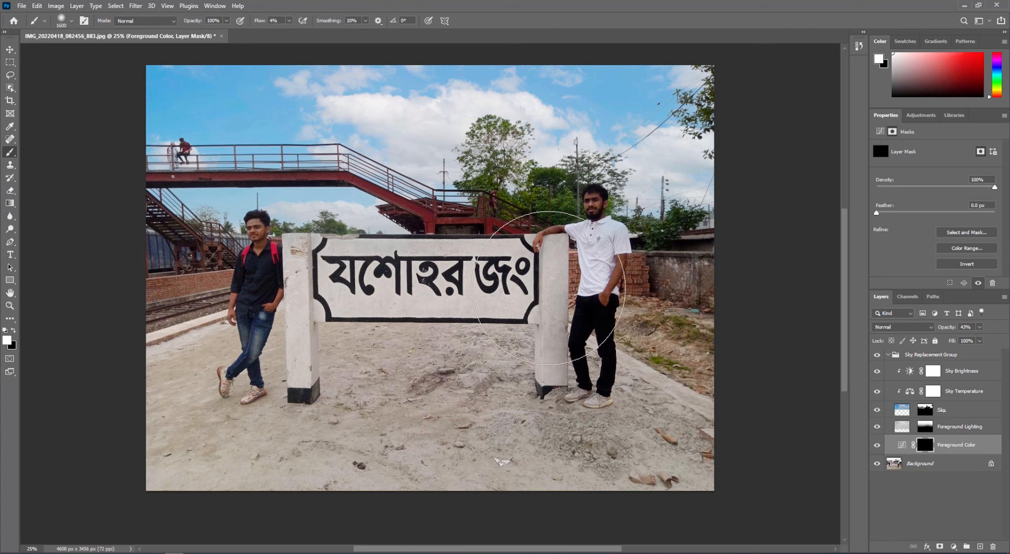
mouse_move(523, 291)
left_mouse_down()
mouse_move(617, 205)
mouse_move(612, 265)
mouse_move(479, 394)
left_mouse_up()
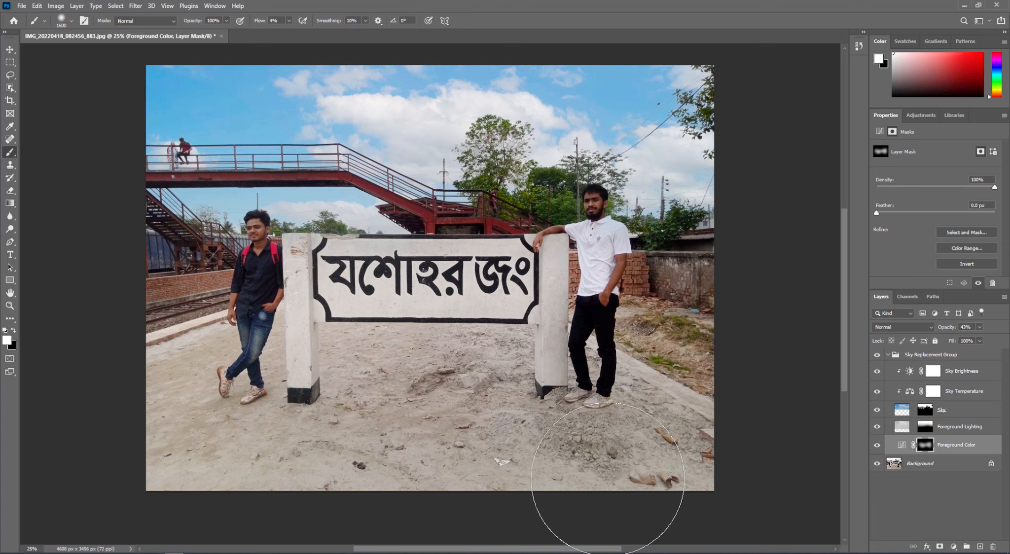
left_click(877, 447)
left_click(877, 446)
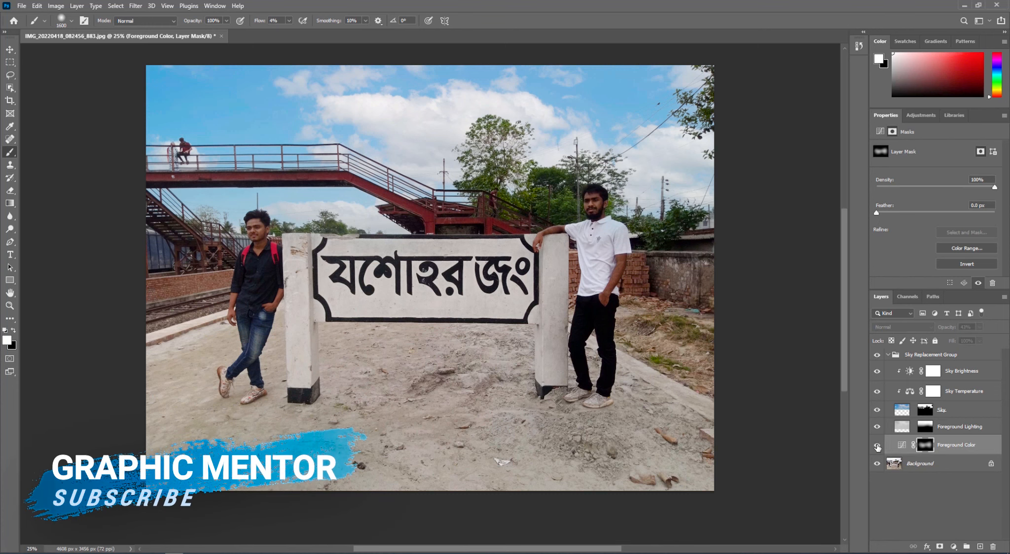
left_click(877, 446)
left_click(877, 447)
left_click(877, 447)
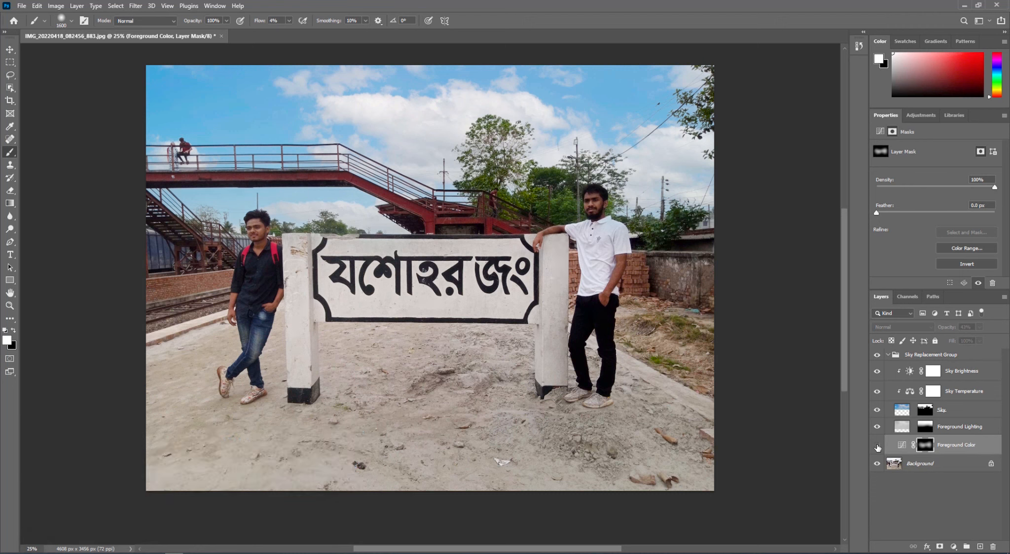
left_click(877, 447)
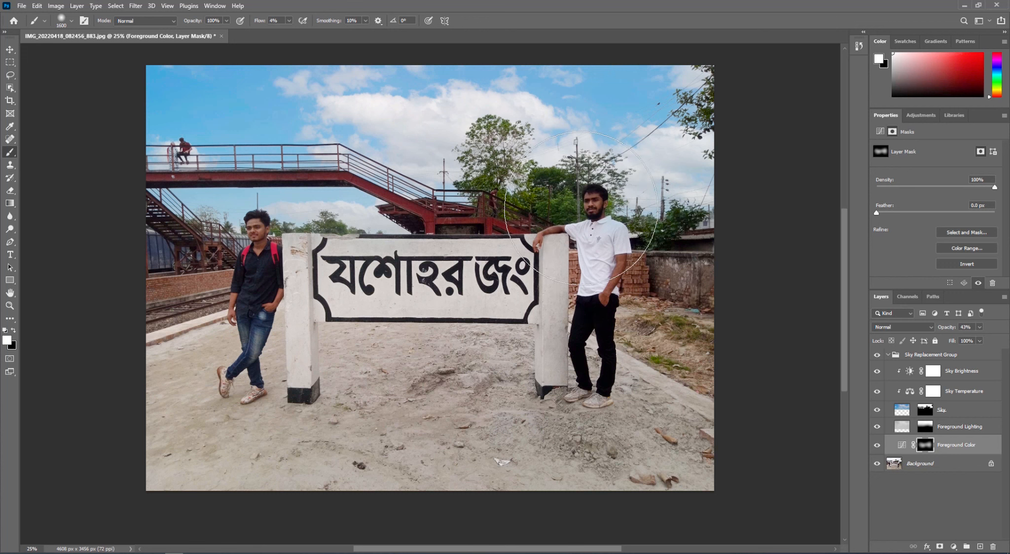
Step: Reduce the brush size to 600 px for finer work on the Foreground Color mask
key("bracketleft")
key("bracketleft")
key("bracketleft")
key("bracketleft")
key("bracketleft")
key("bracketleft")
key("bracketleft")
key("bracketleft")
key("bracketleft")
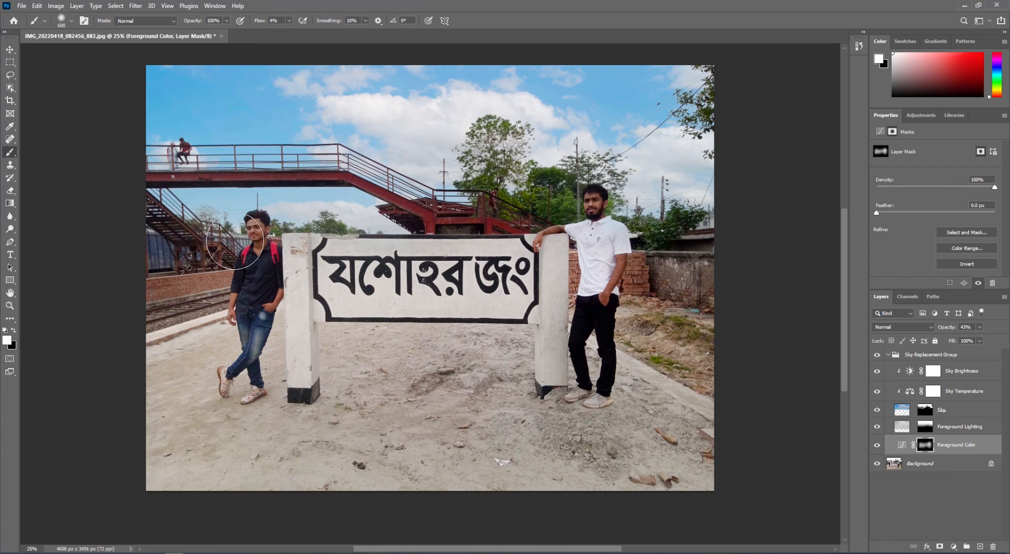
Step: Switch to the Move tool and examine the new sky's edges around the bridge, trees and both men, ending on the whole photo
left_click(10, 49)
scroll(502, 153, "up", 2)
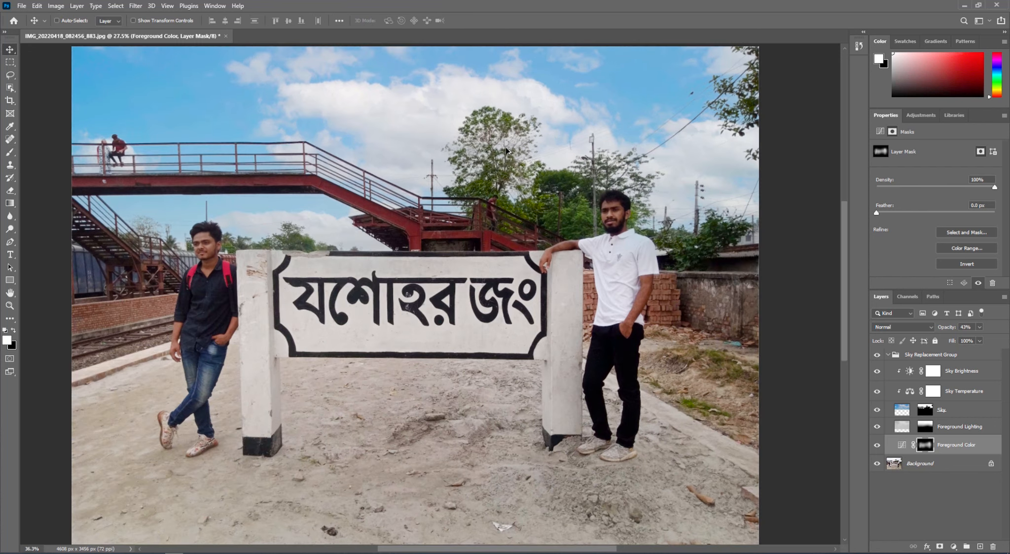
scroll(240, 241, "left", 1)
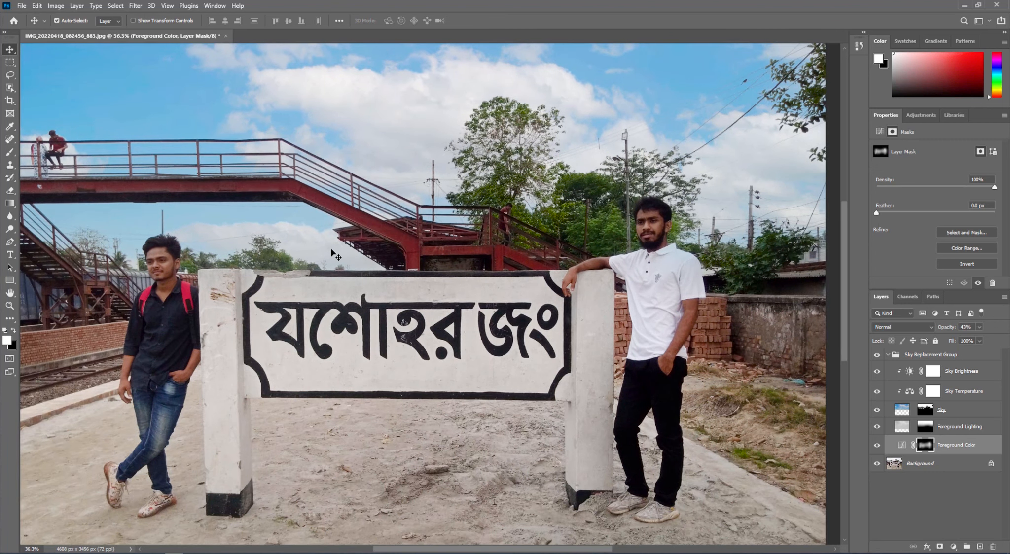
left_click_drag(315, 232, 544, 224)
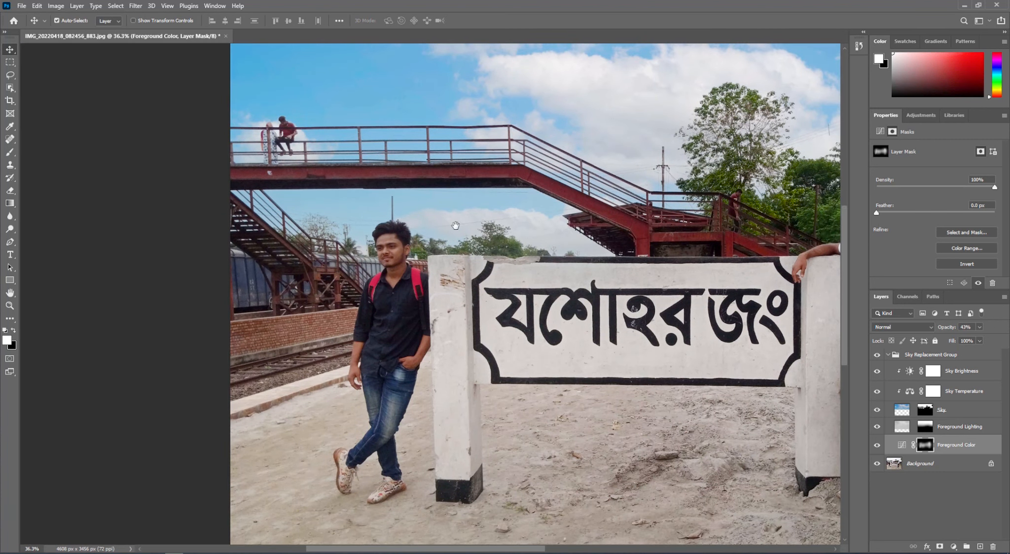
left_click_drag(456, 225, 215, 233)
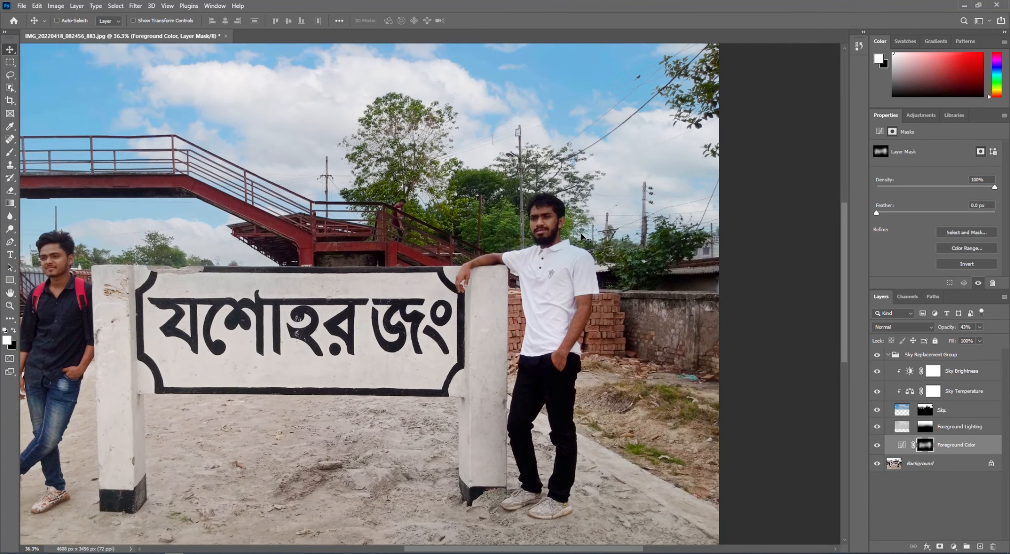
scroll(583, 238, "down", 5)
left_click_drag(476, 253, 523, 259)
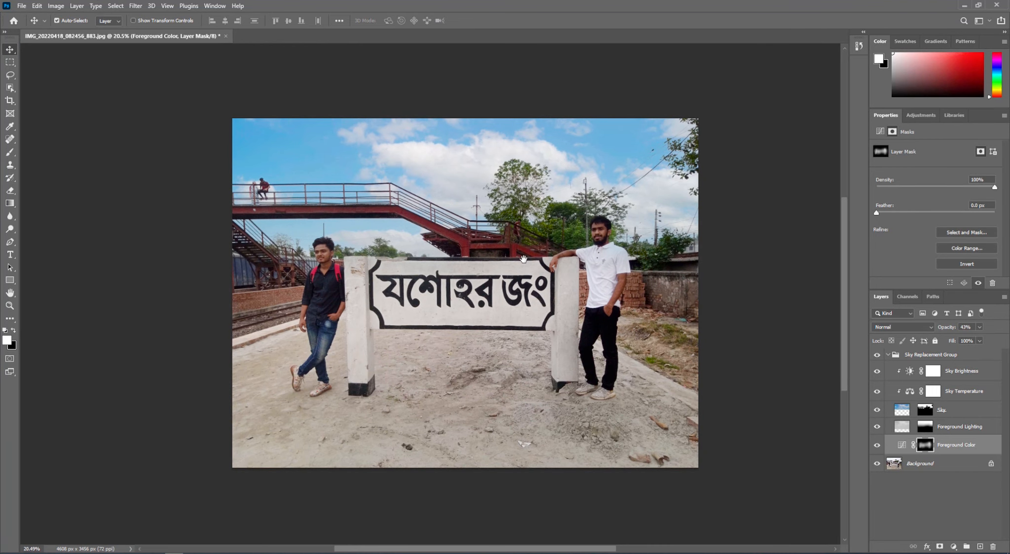